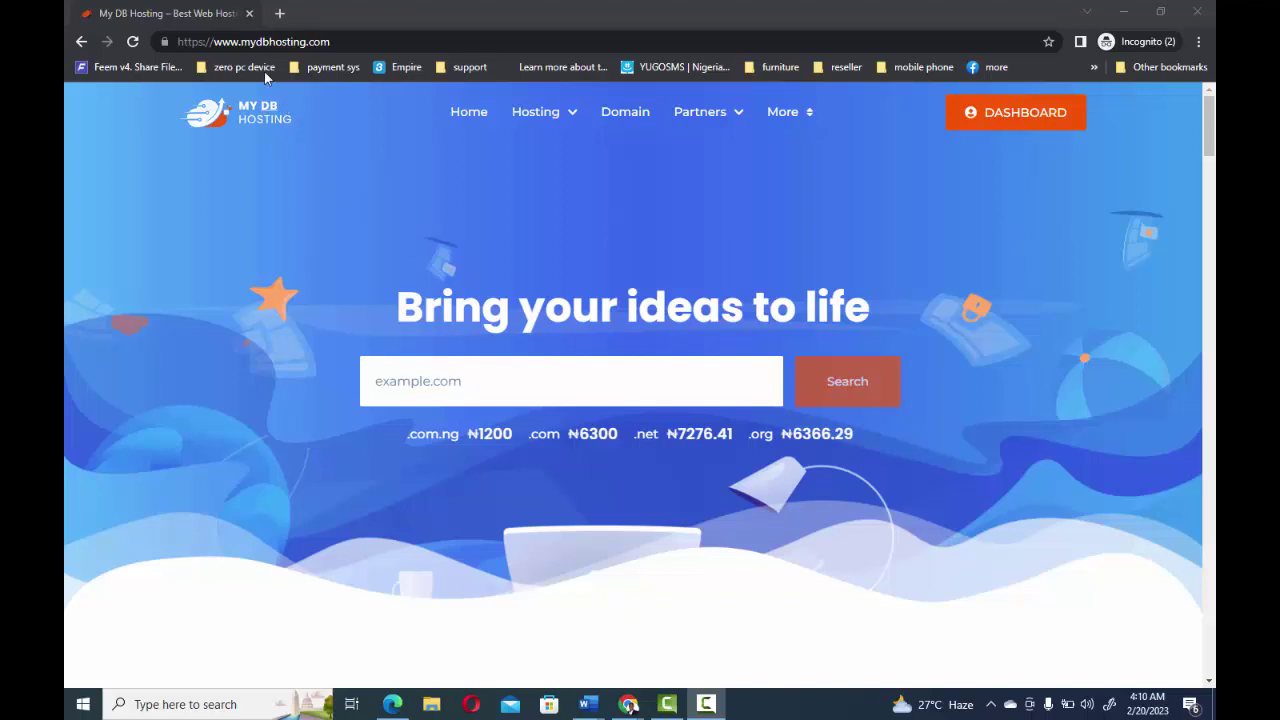
# Step: Enter taiwopillar.com.ng in the homepage domain search box, correcting the mistyped letter
pyautogui.click(628, 704)
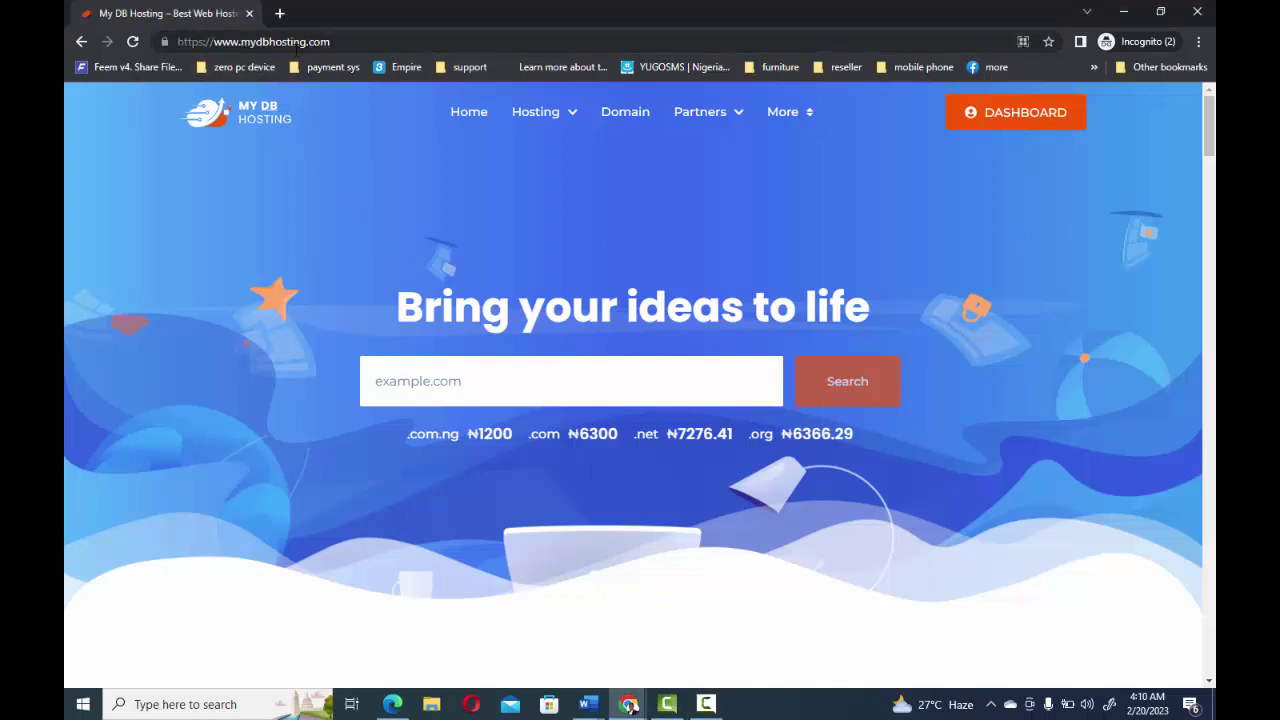
pyautogui.moveTo(214, 42); pyautogui.dragTo(347, 28)
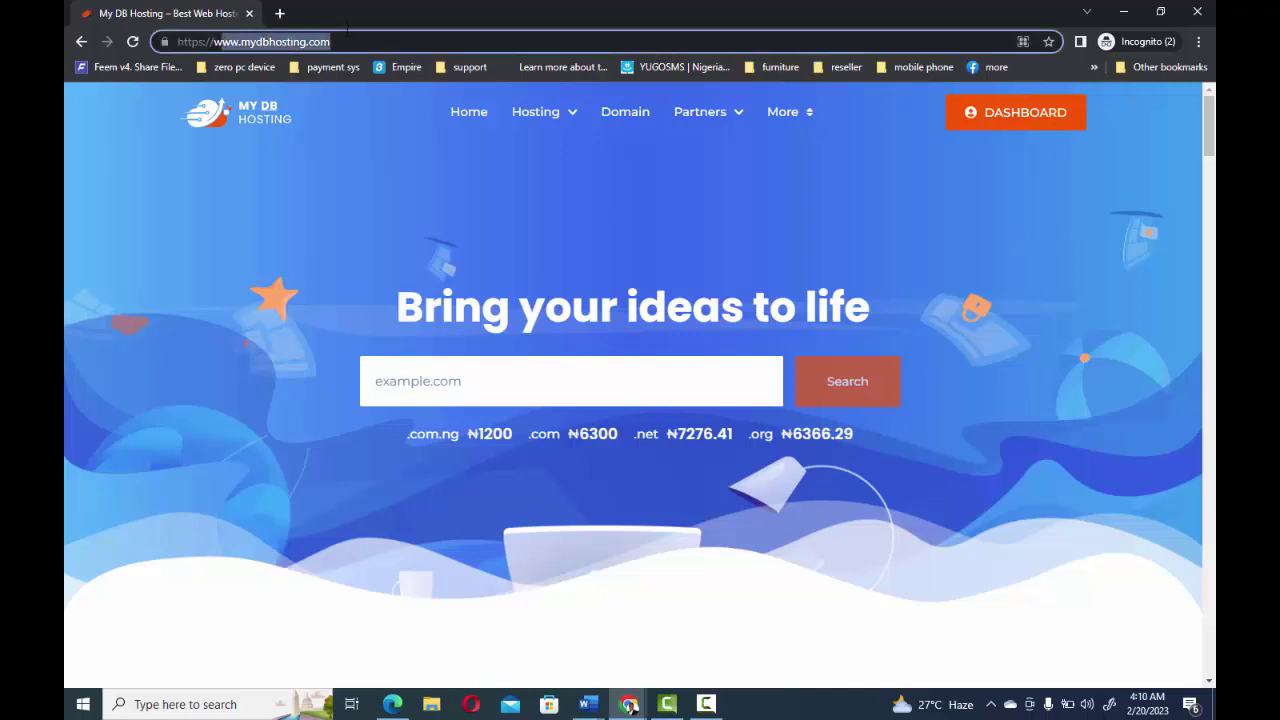
pyautogui.click(359, 250)
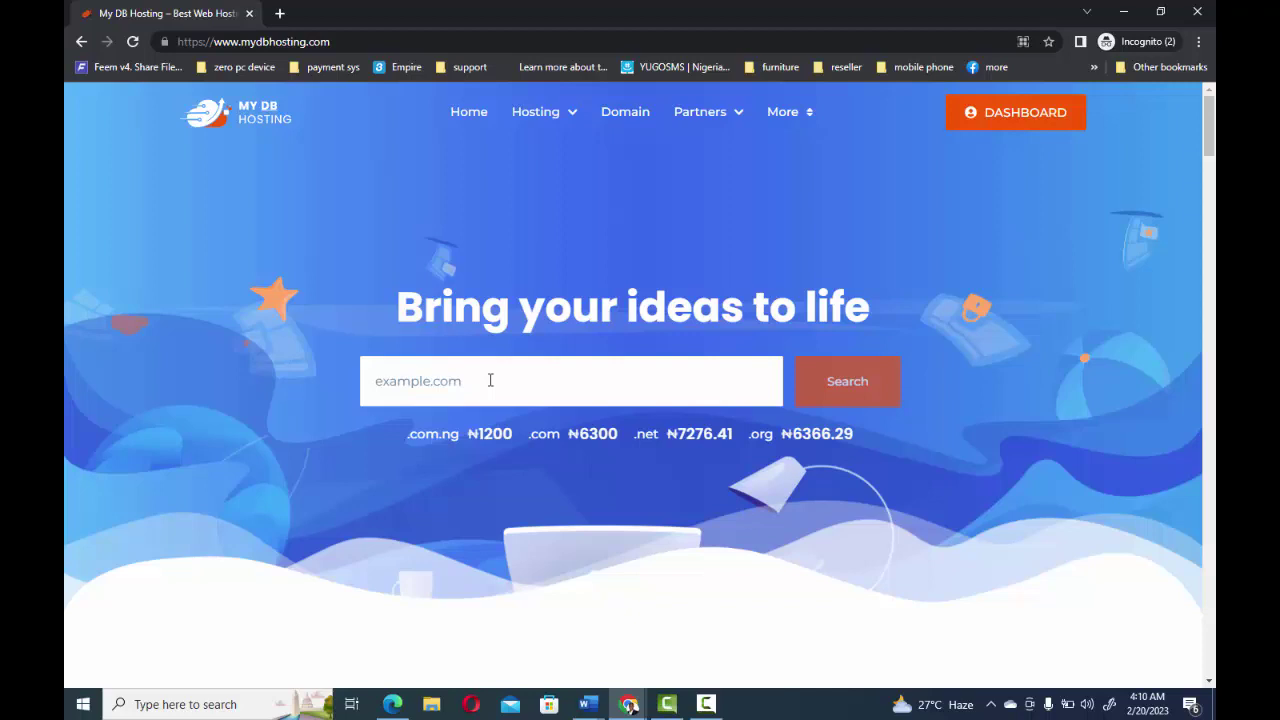
pyautogui.click(490, 380)
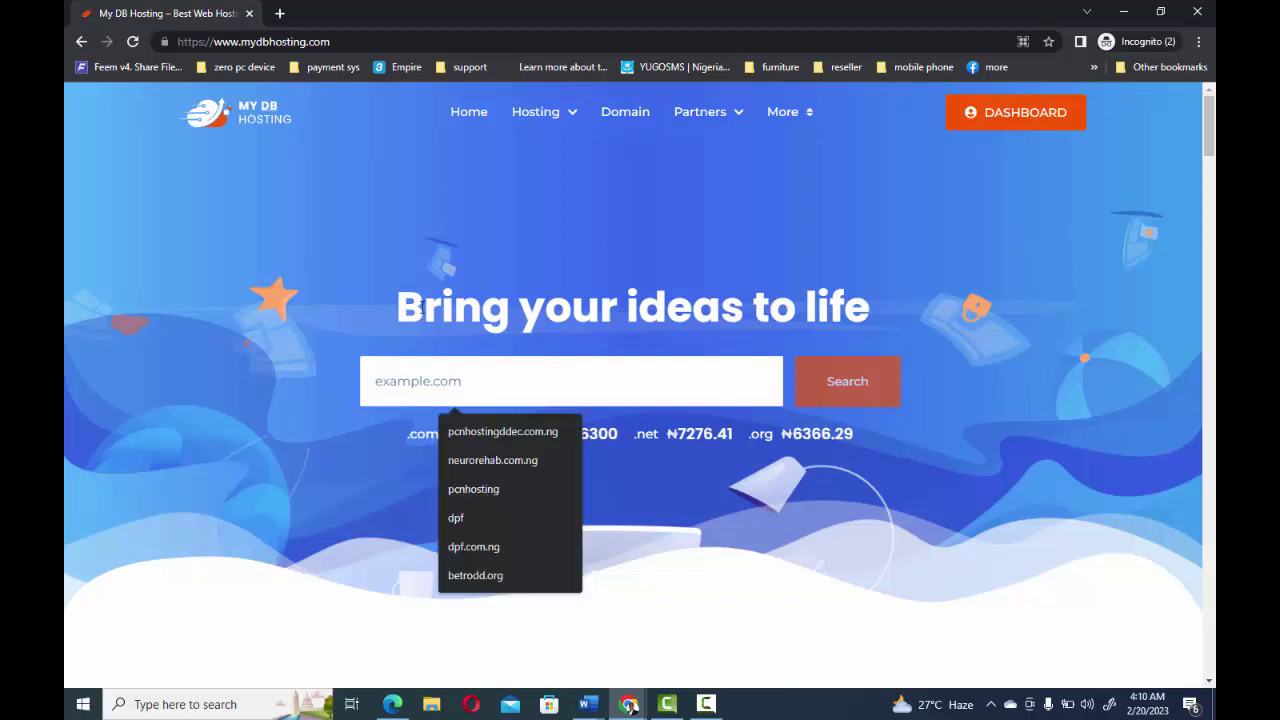
pyautogui.write('taiwopills')
pyautogui.press('BackSpace')
pyautogui.write('ar')
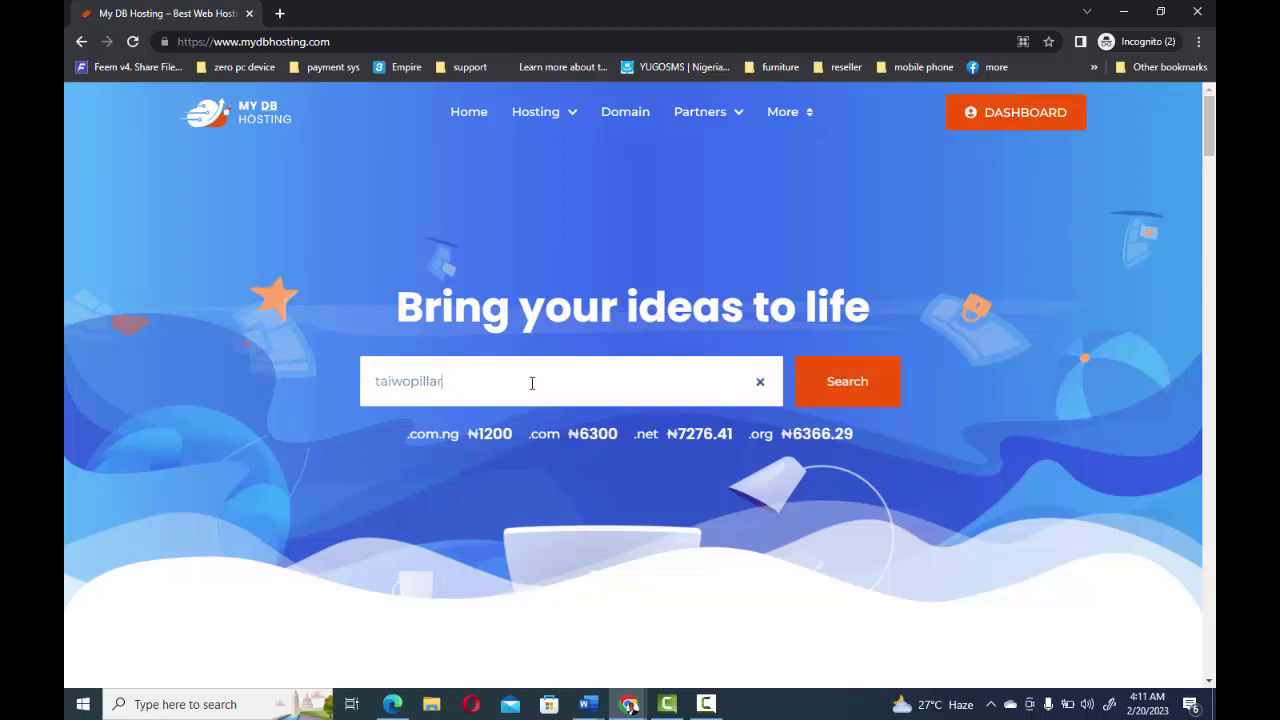
pyautogui.write('.com.ng')
pyautogui.moveTo(442, 381); pyautogui.dragTo(506, 382)
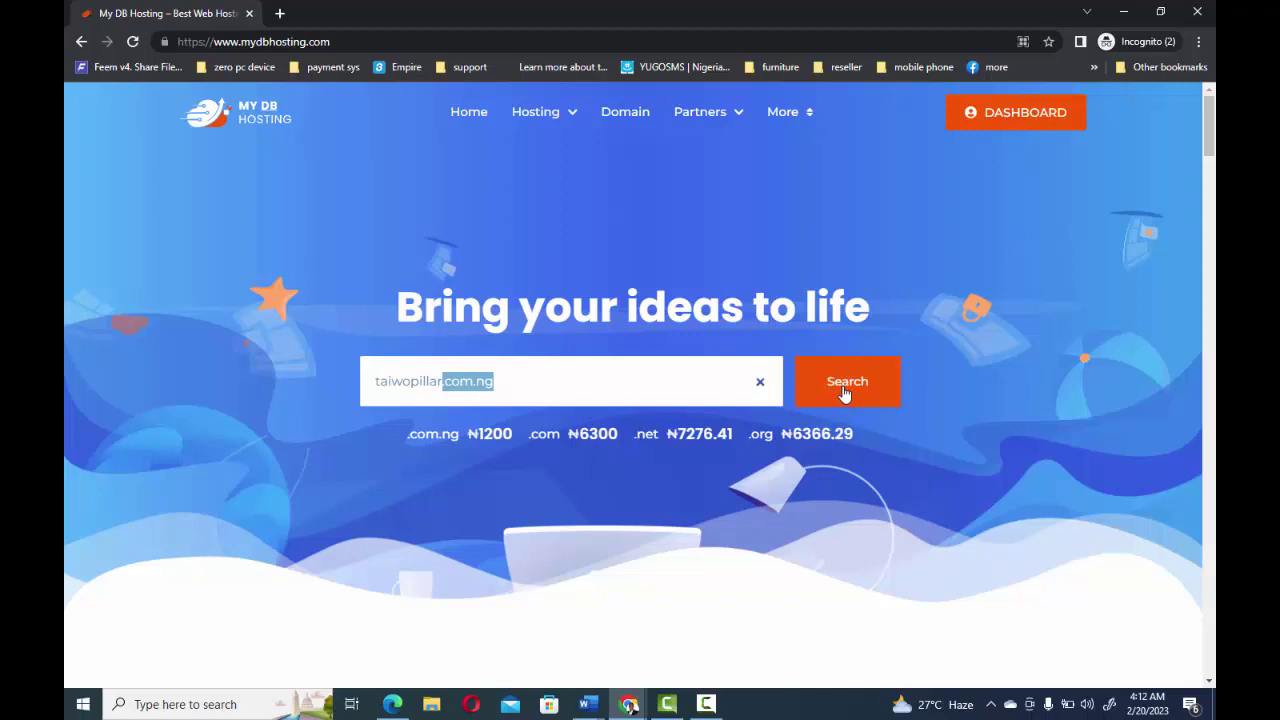
# Step: Search taiwopillar.com.ng and review results showing it available, plus .com, .net and .org alternatives
pyautogui.click(561, 380)
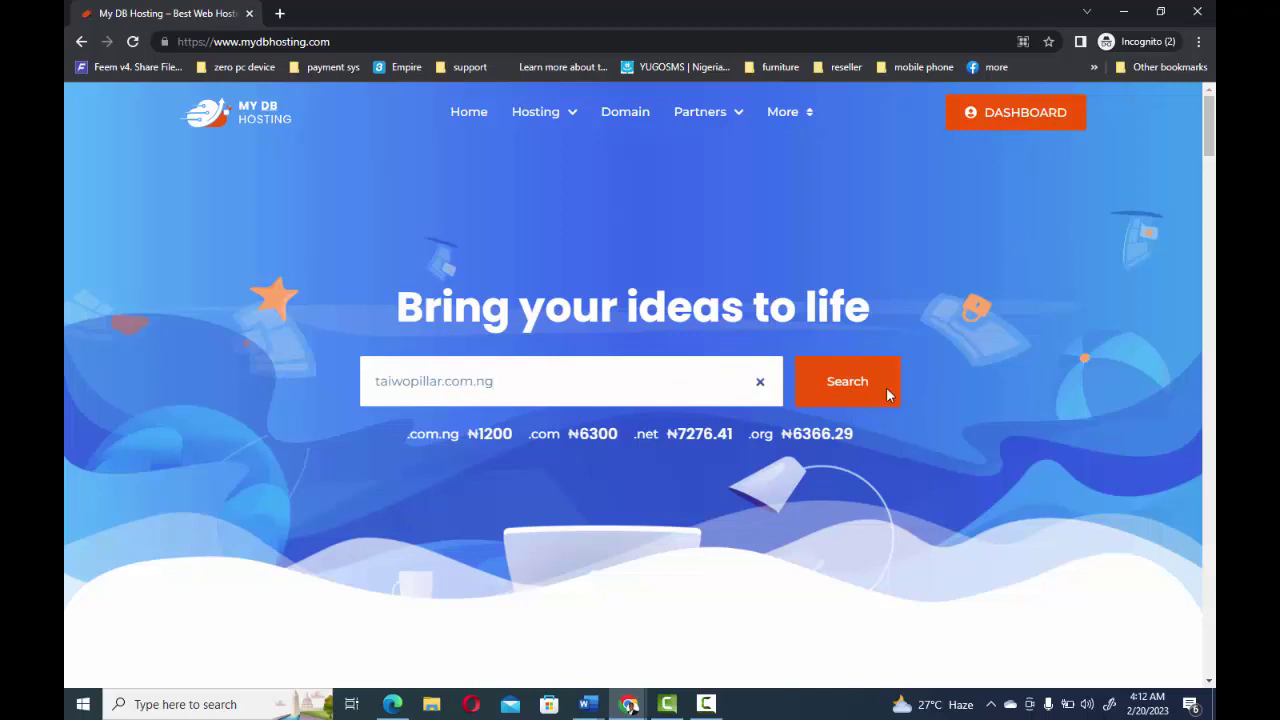
pyautogui.click(850, 390)
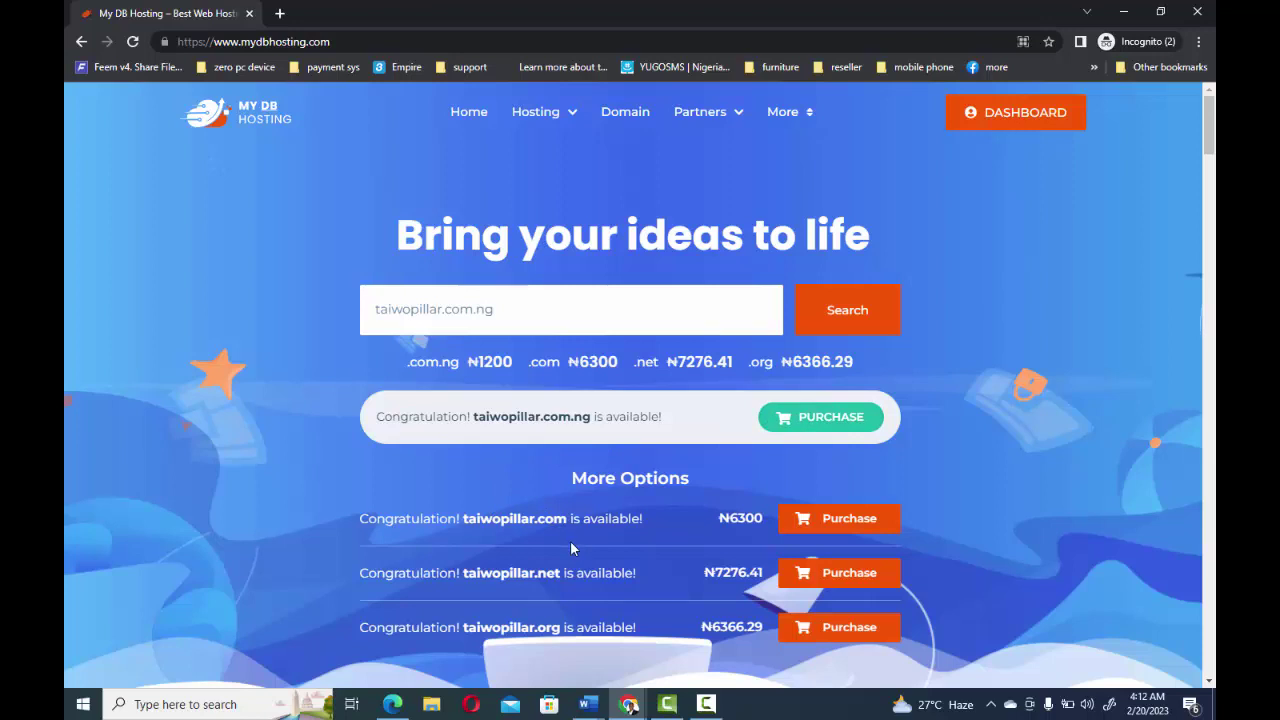
pyautogui.scroll(-1, 521, 563)
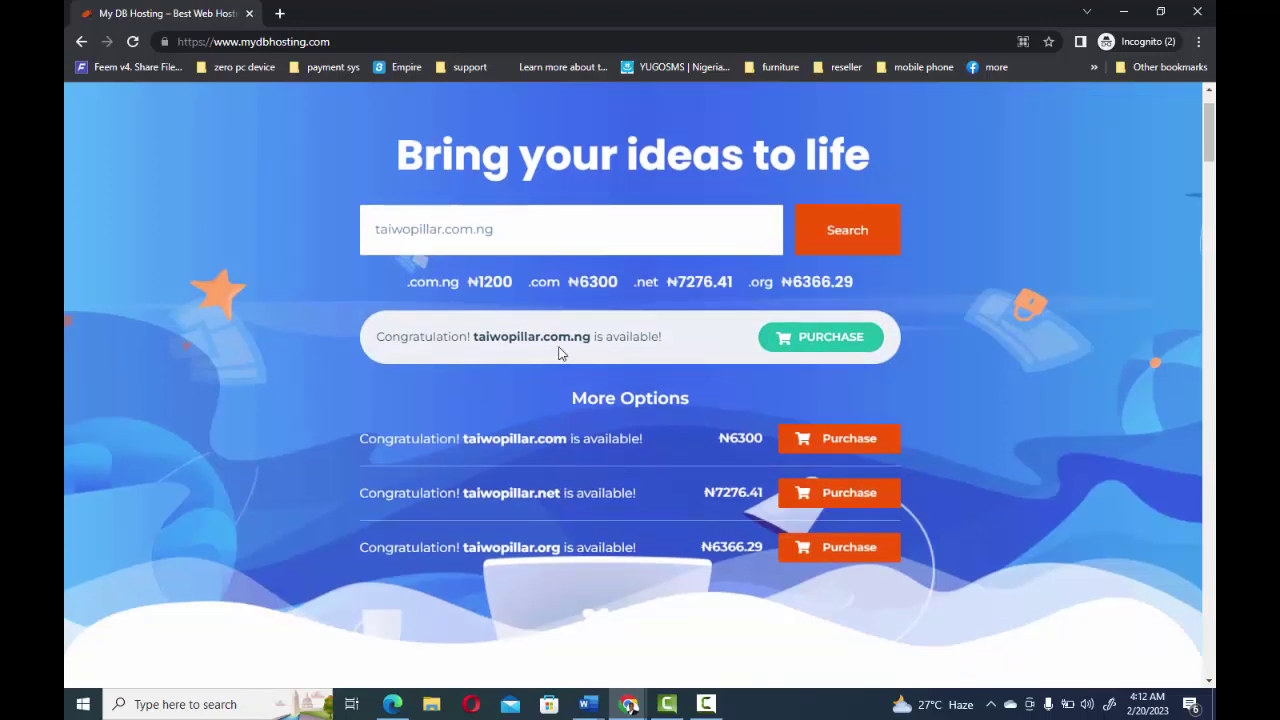
# Step: Purchase taiwopillar.com.ng at ₦1,200.00 NGN, add it to the cart and check out
pyautogui.click(828, 343)
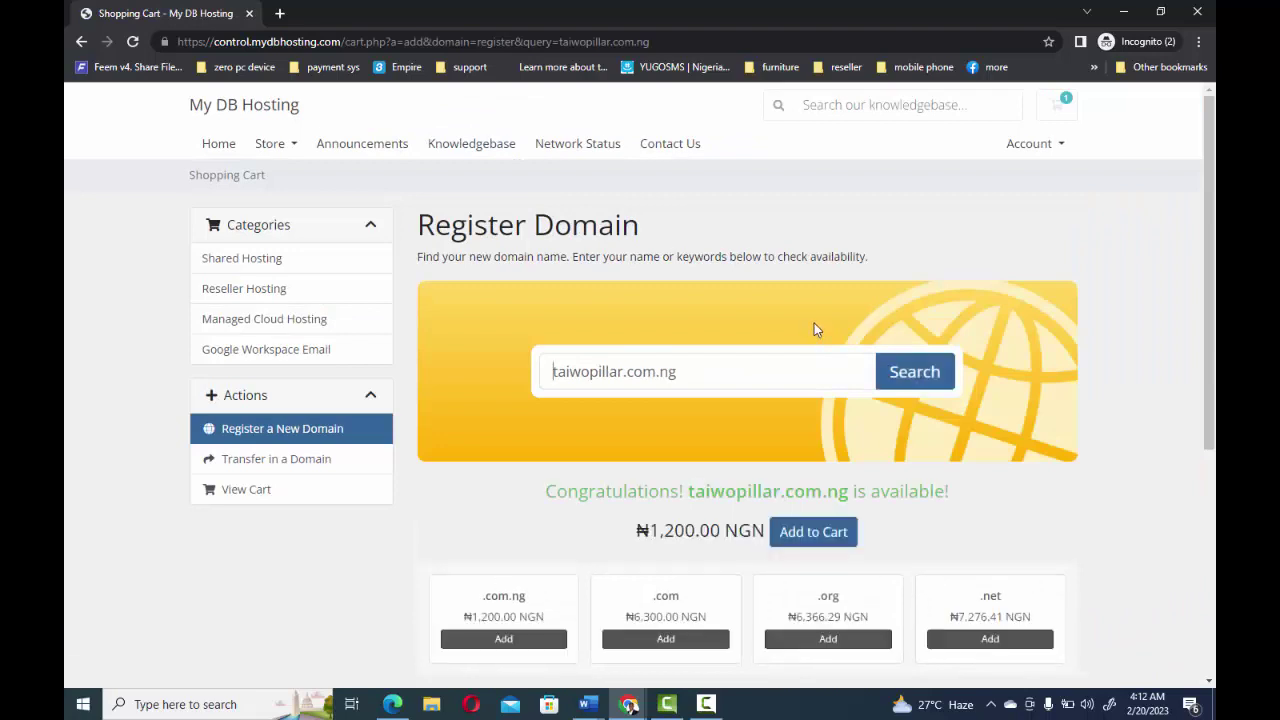
pyautogui.moveTo(640, 534); pyautogui.dragTo(742, 538)
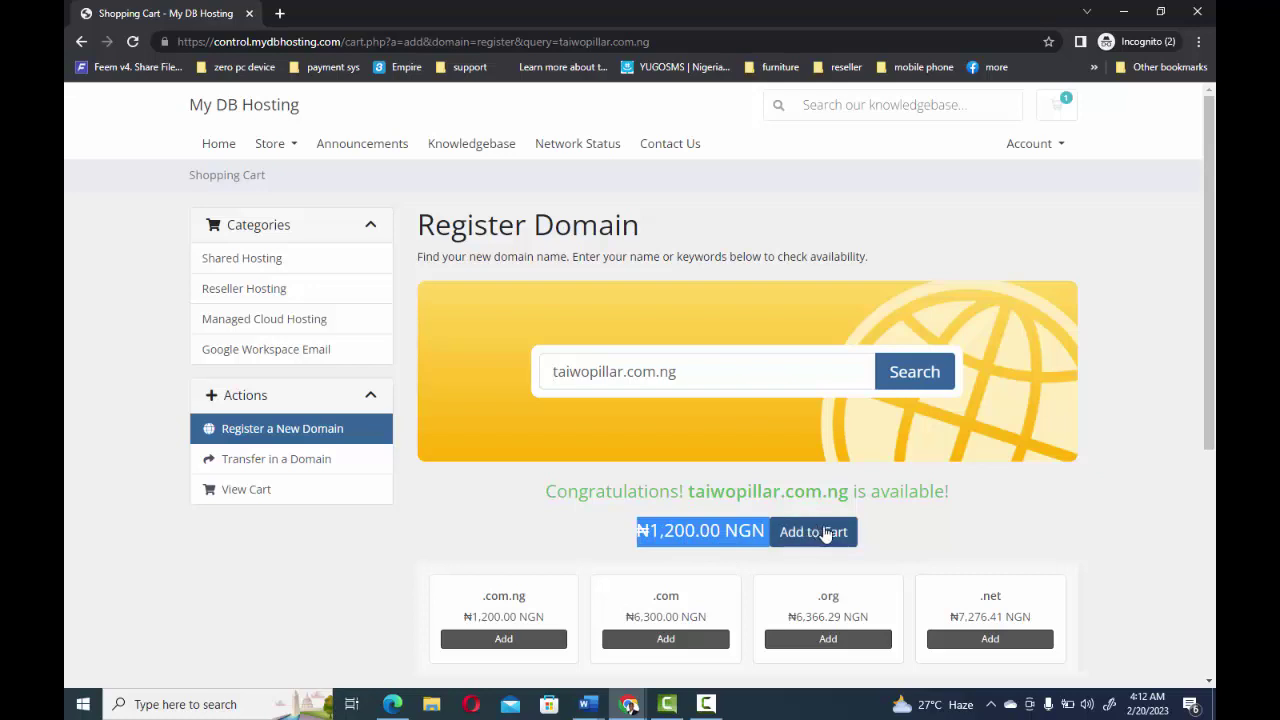
pyautogui.click(974, 531)
pyautogui.click(826, 535)
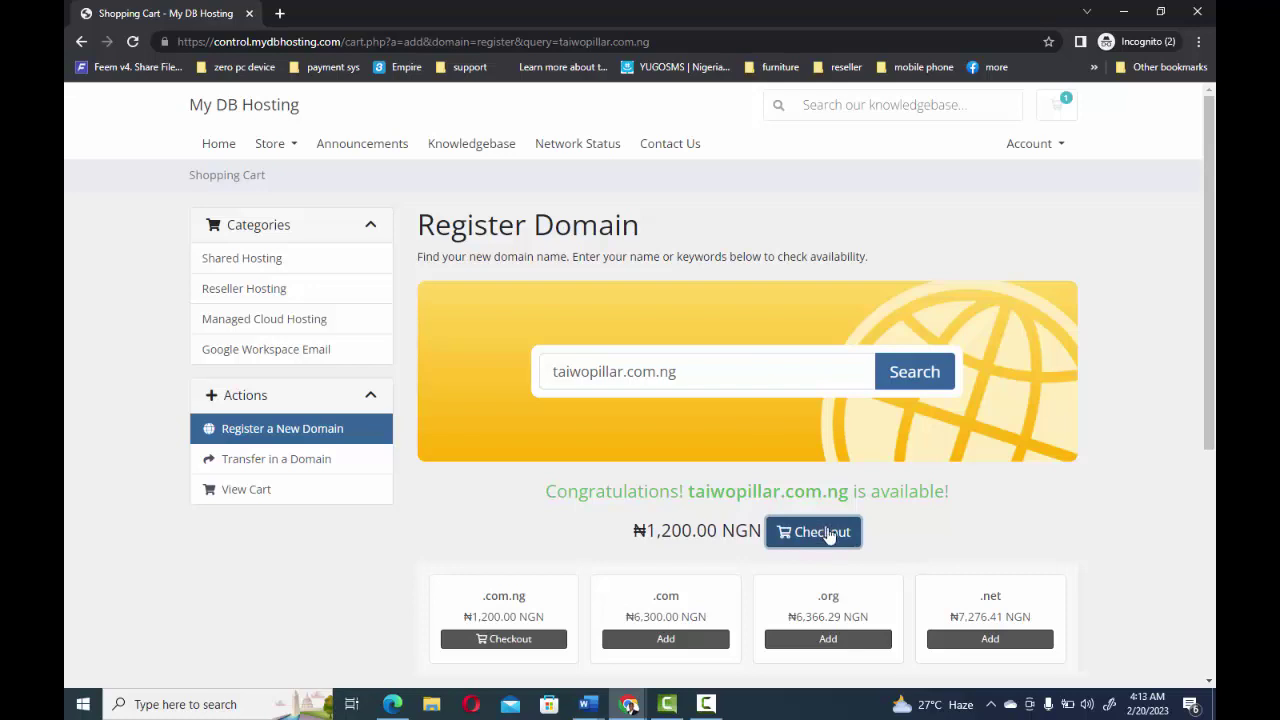
pyautogui.click(828, 537)
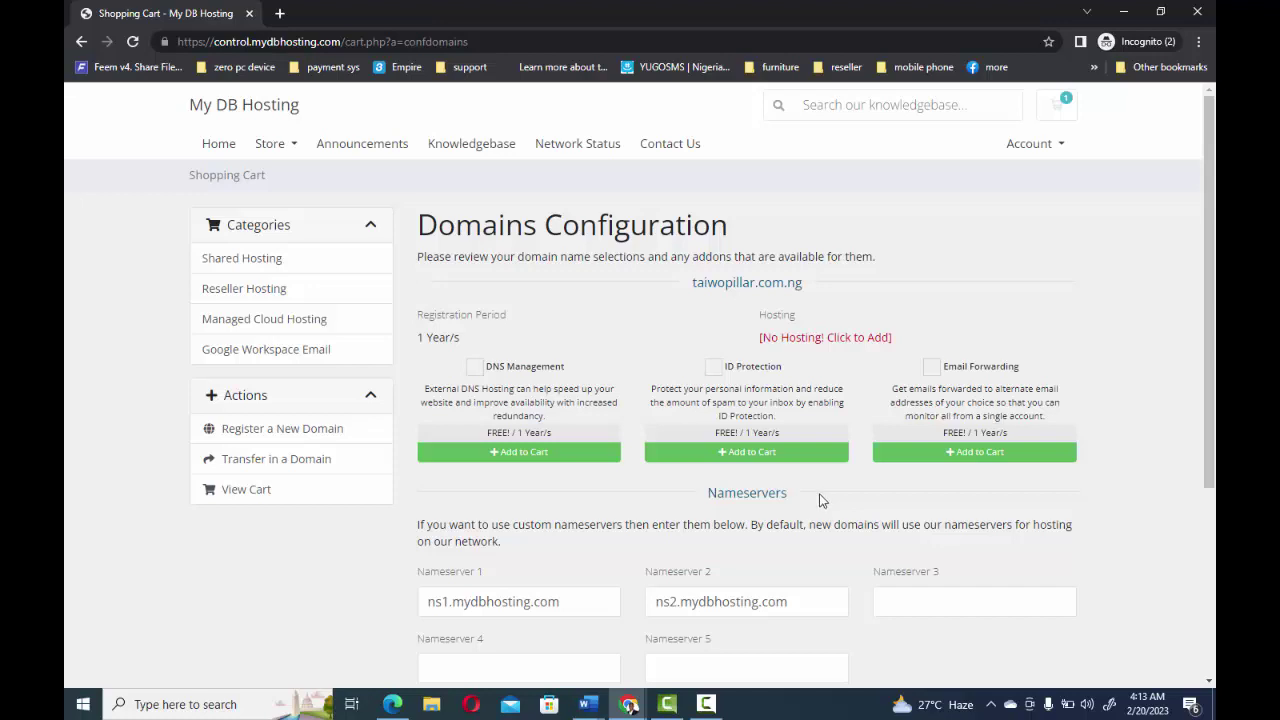
pyautogui.moveTo(421, 224); pyautogui.dragTo(729, 224)
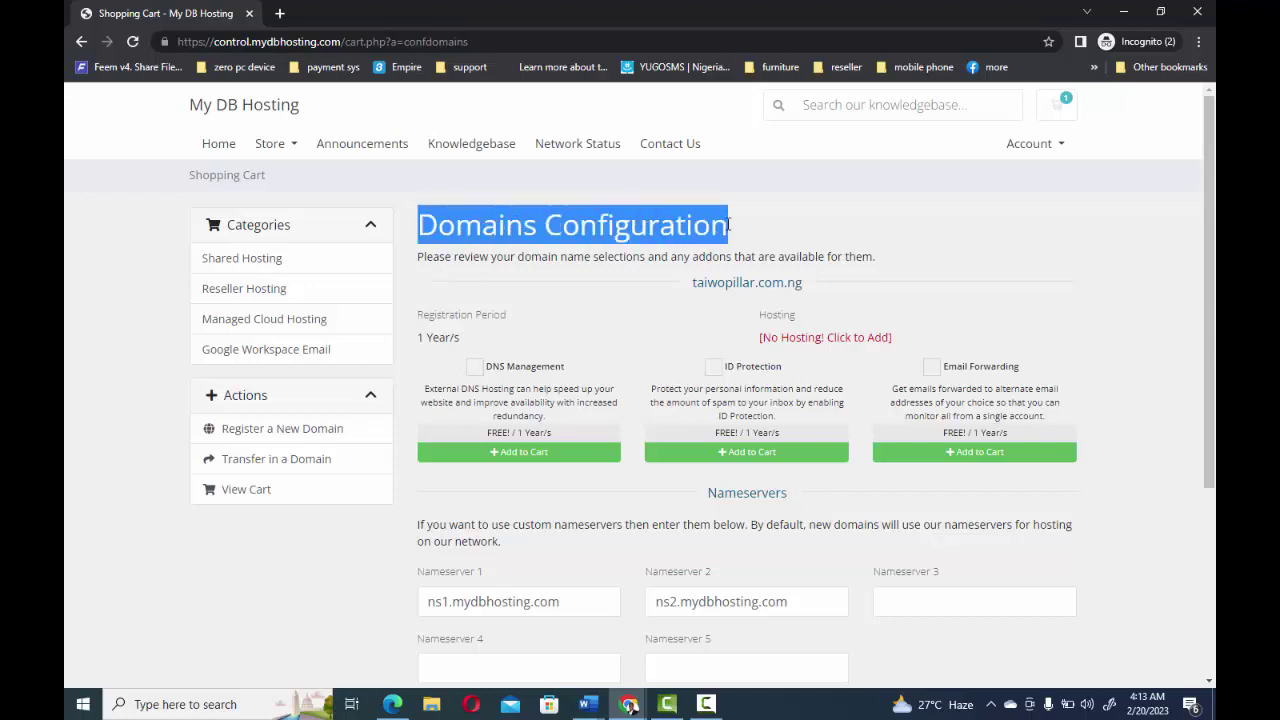
pyautogui.click(514, 228)
pyautogui.moveTo(419, 225); pyautogui.dragTo(438, 226)
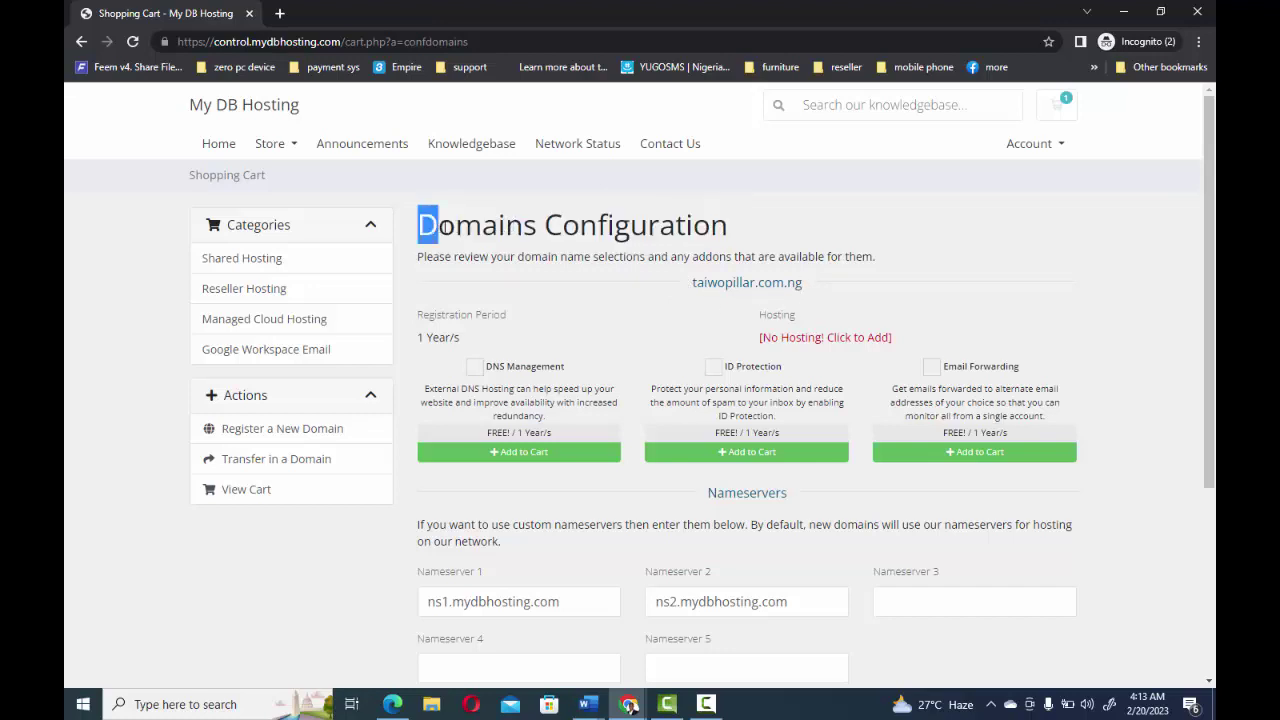
pyautogui.click(453, 235)
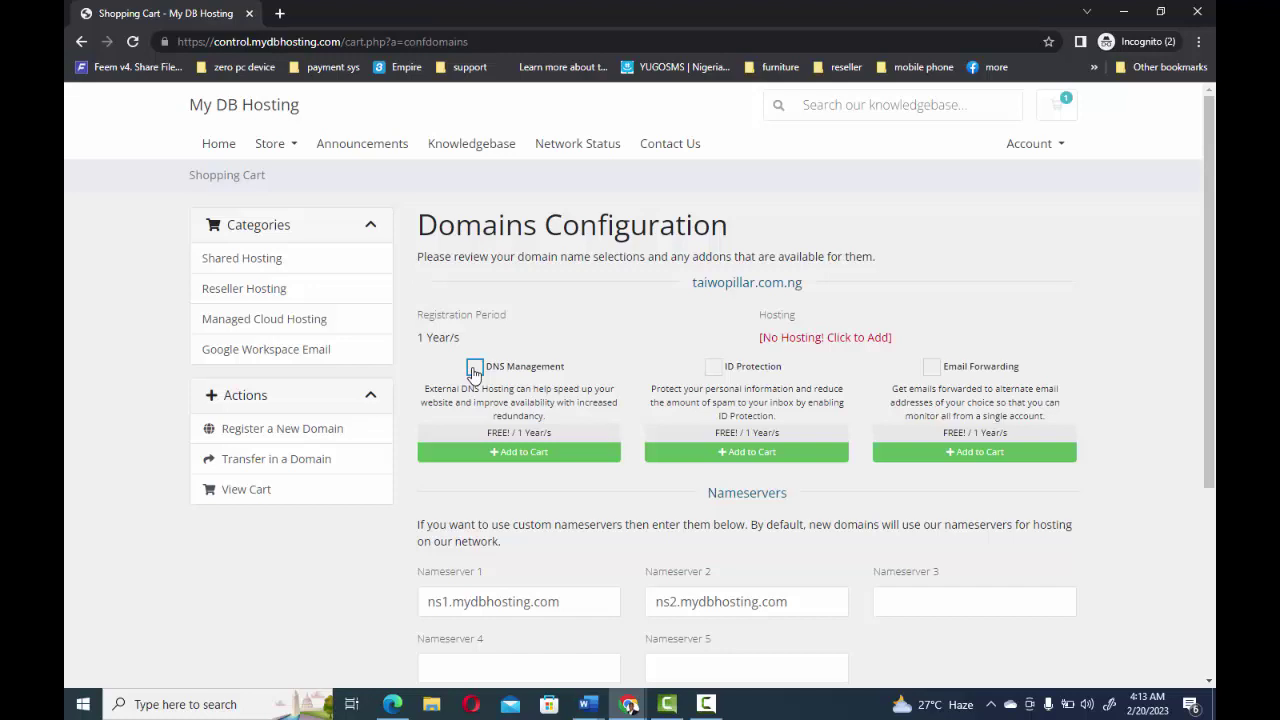
# Step: Tick the free DNS Management, ID Protection and Email Forwarding add-ons, then bring up the hosting plans
pyautogui.click(474, 369)
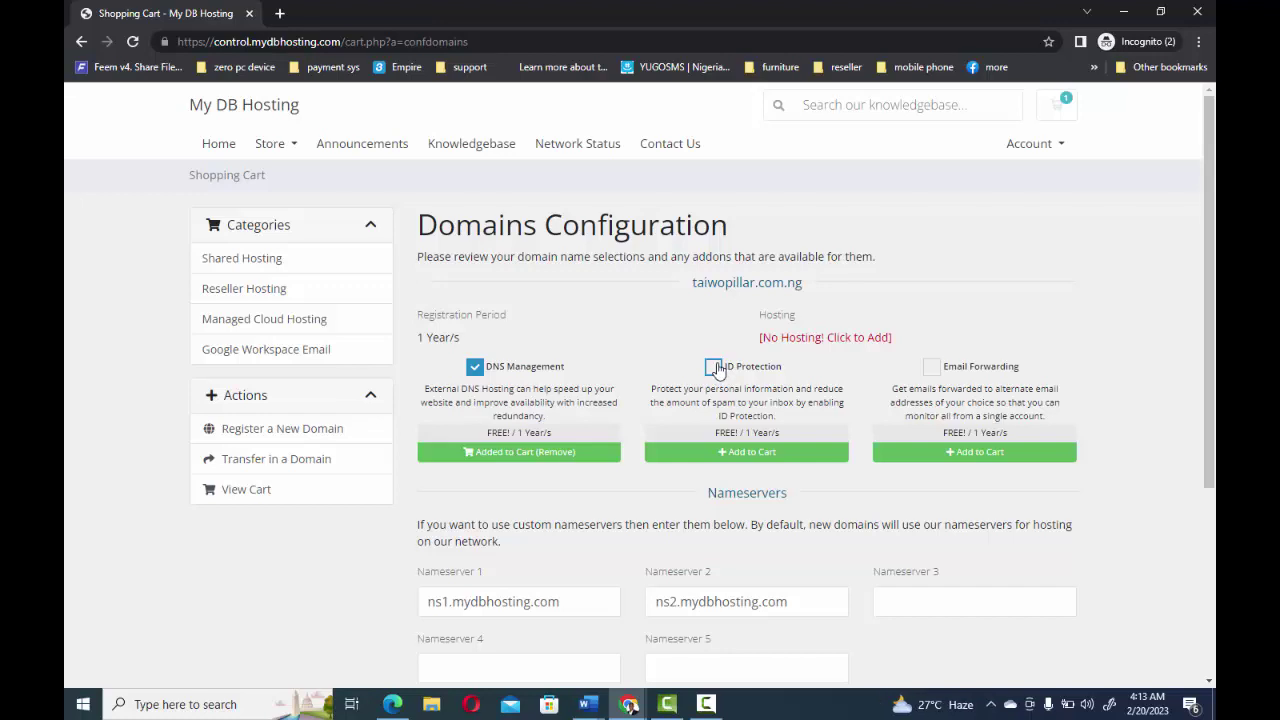
pyautogui.click(716, 367)
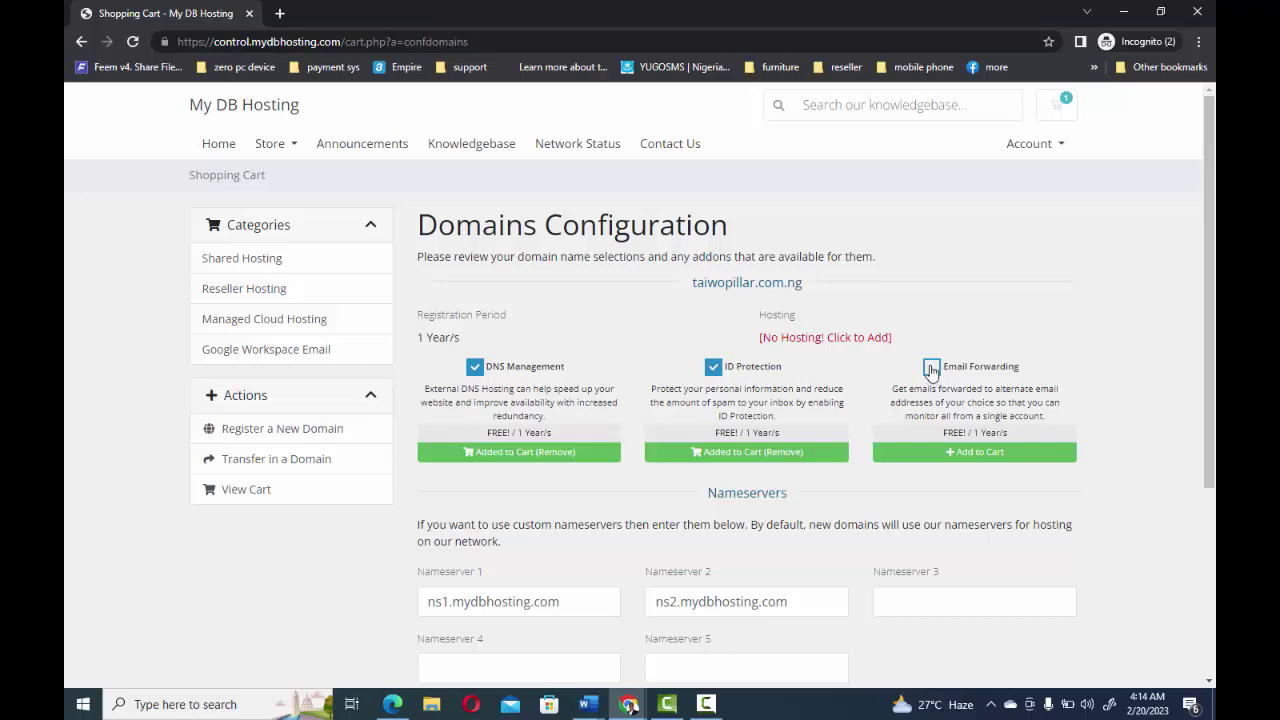
pyautogui.click(932, 368)
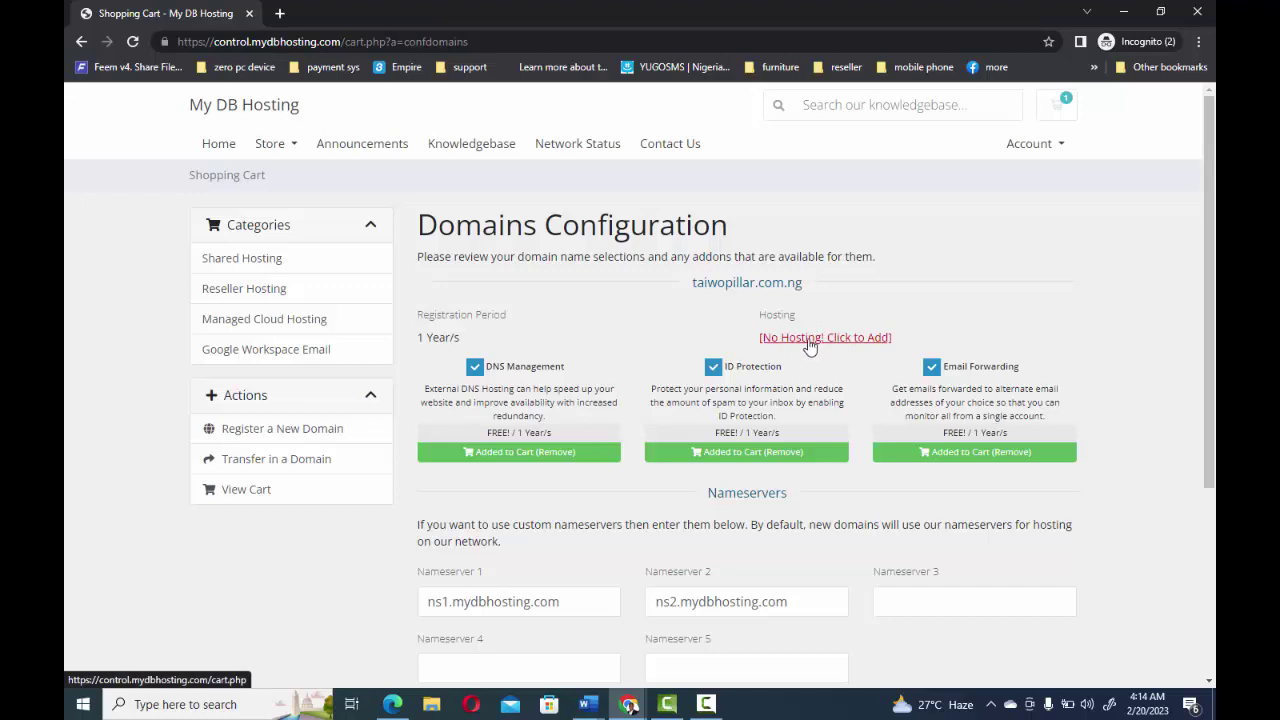
pyautogui.click(810, 340)
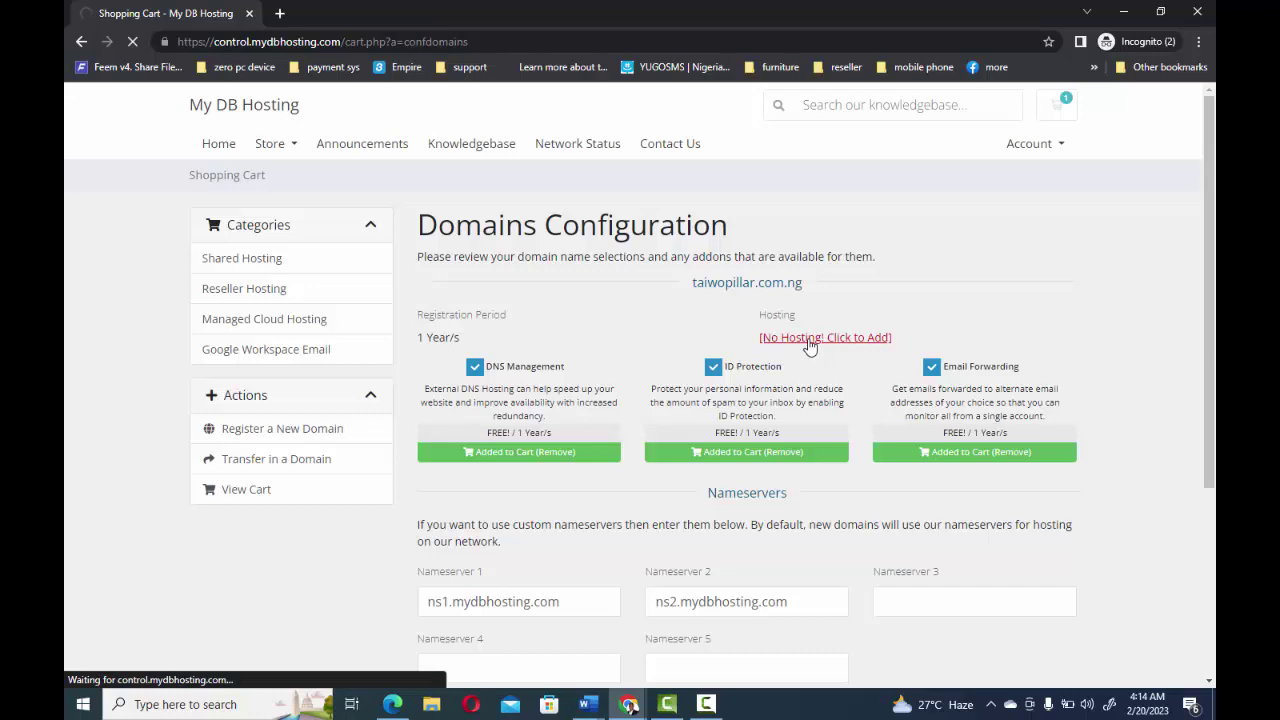
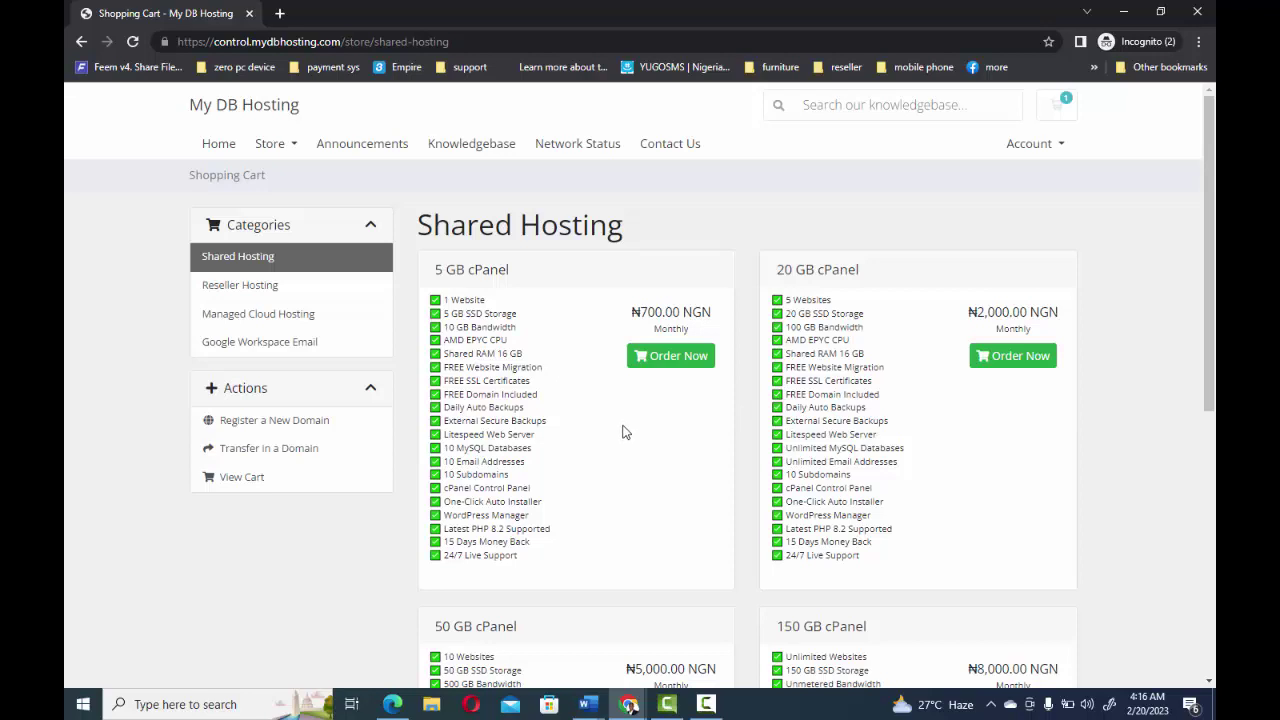
pyautogui.scroll(-2, 623, 432)
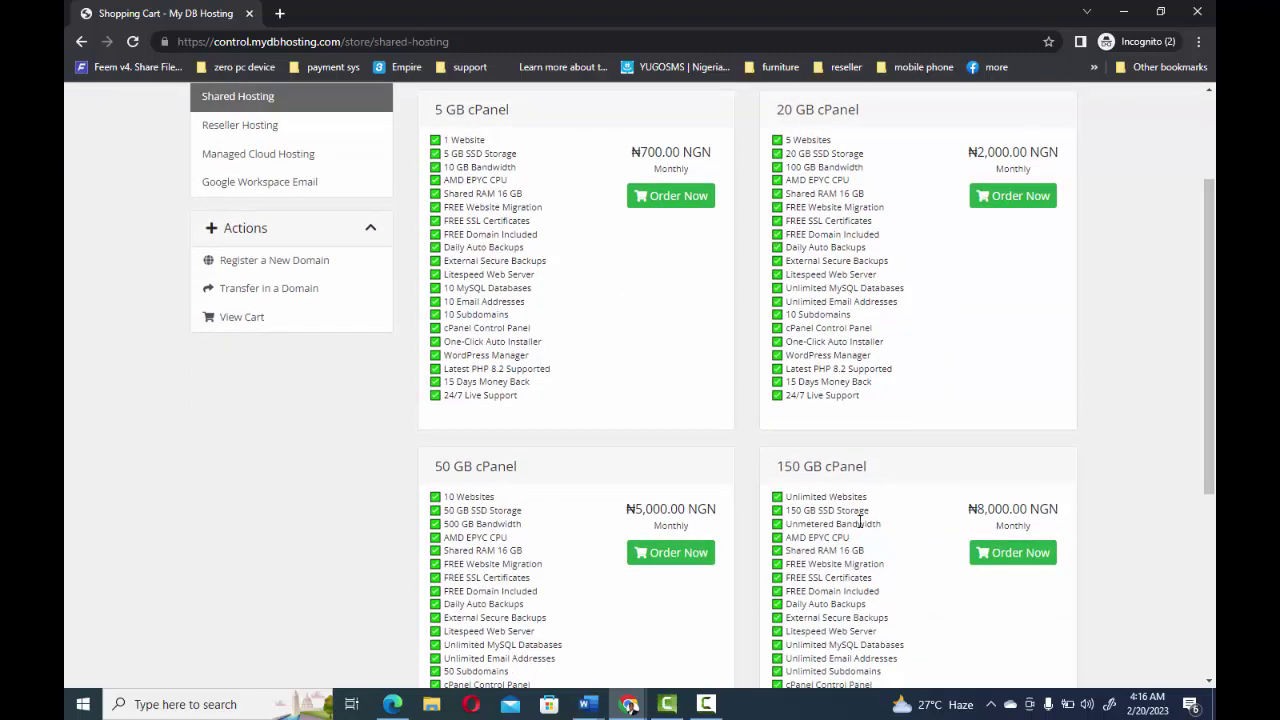
pyautogui.scroll(1, 842, 469)
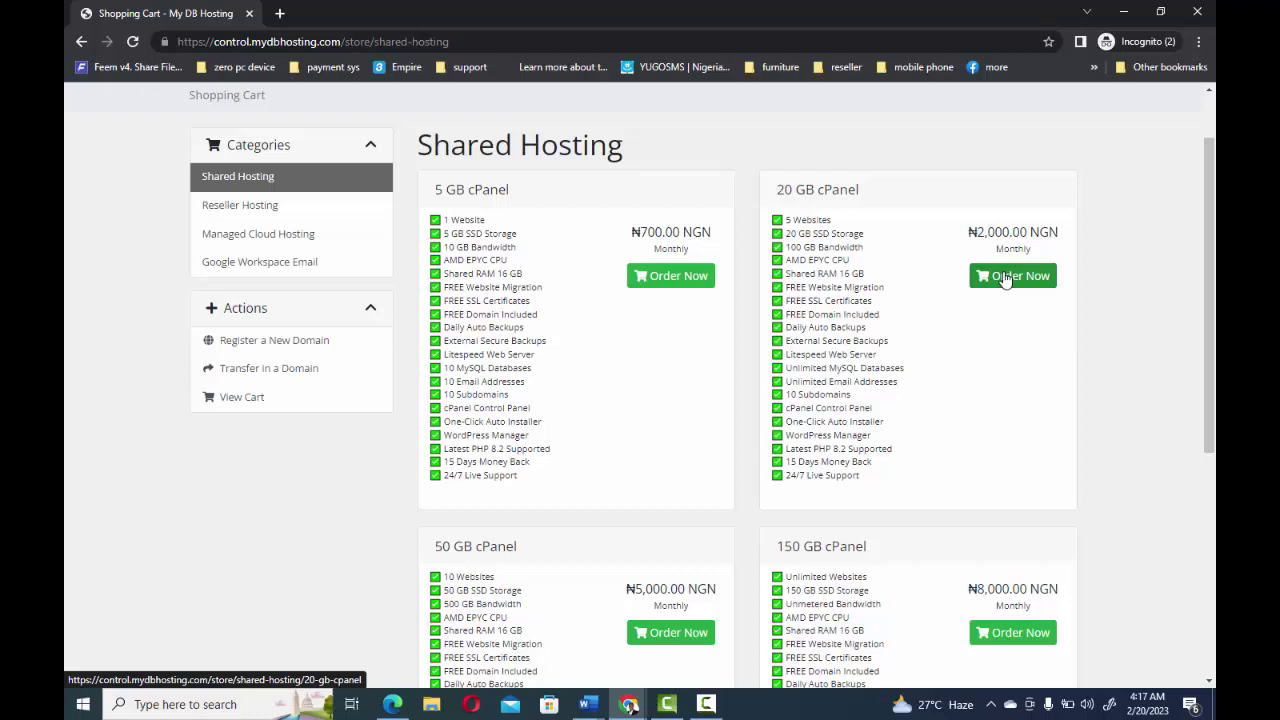
# Step: Order the 20 GB cPanel plan using the domain already in the shopping cart
pyautogui.click(1006, 278)
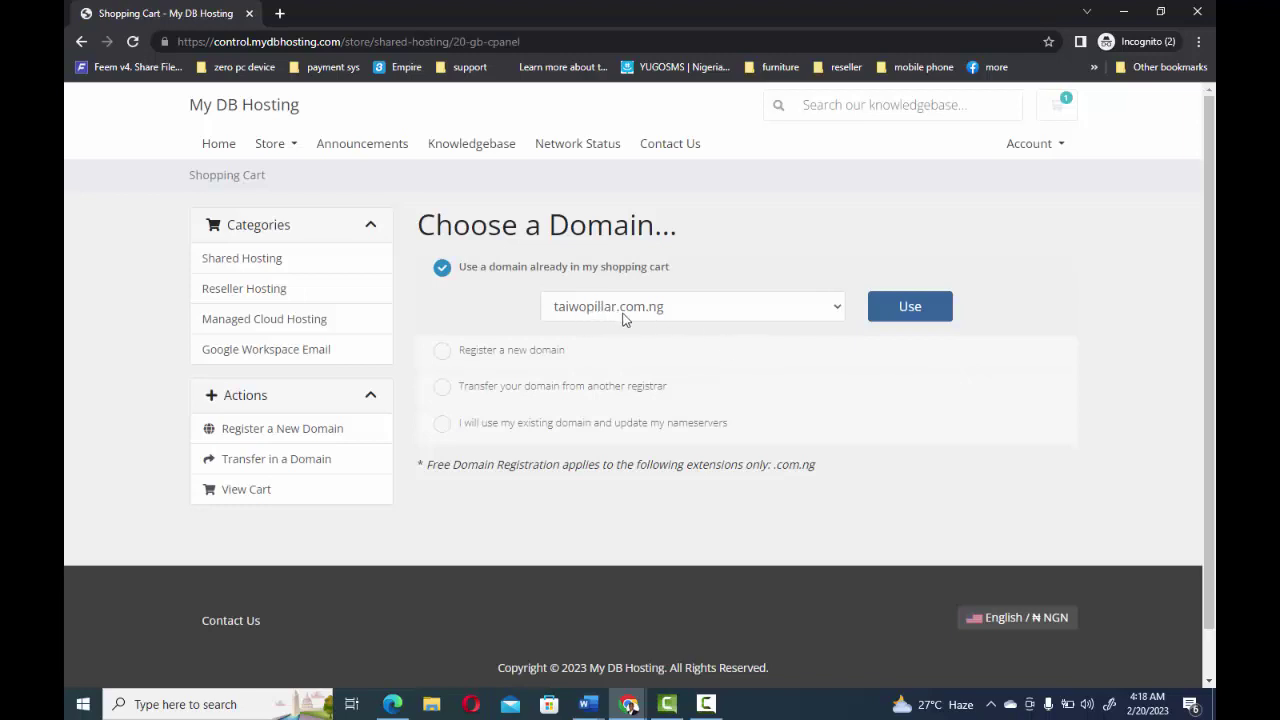
pyautogui.click(908, 312)
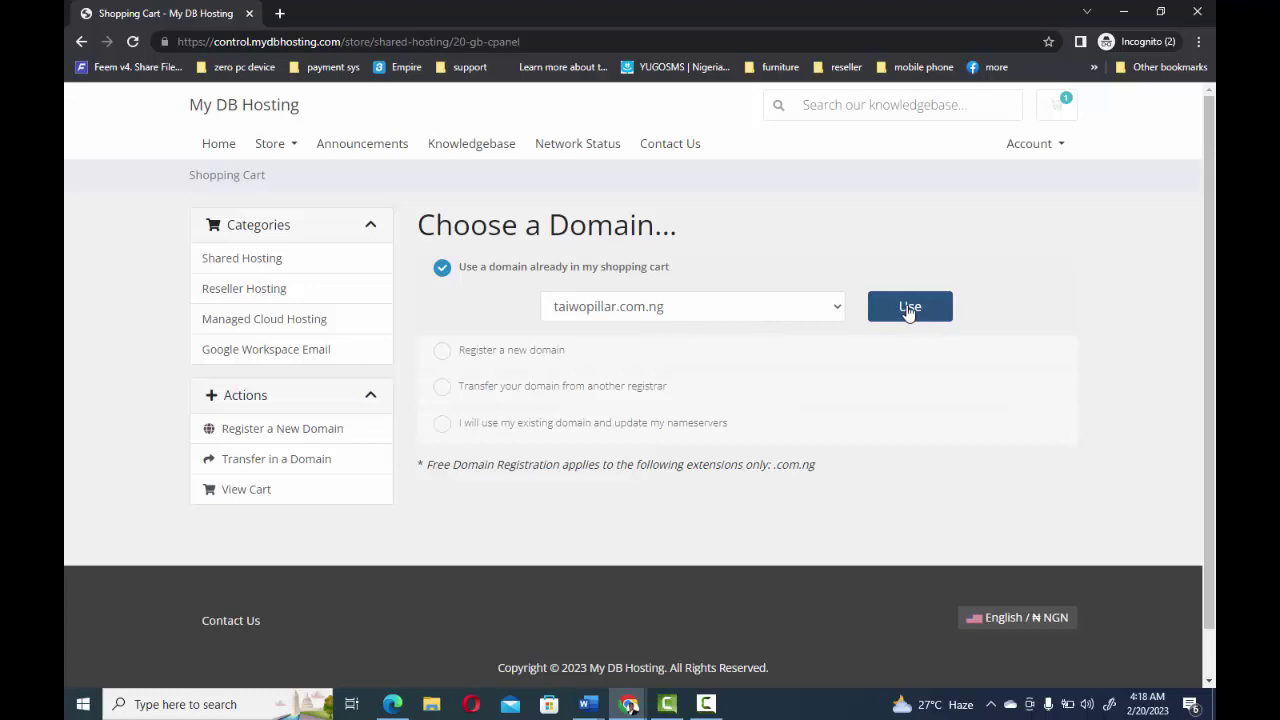
pyautogui.click(908, 312)
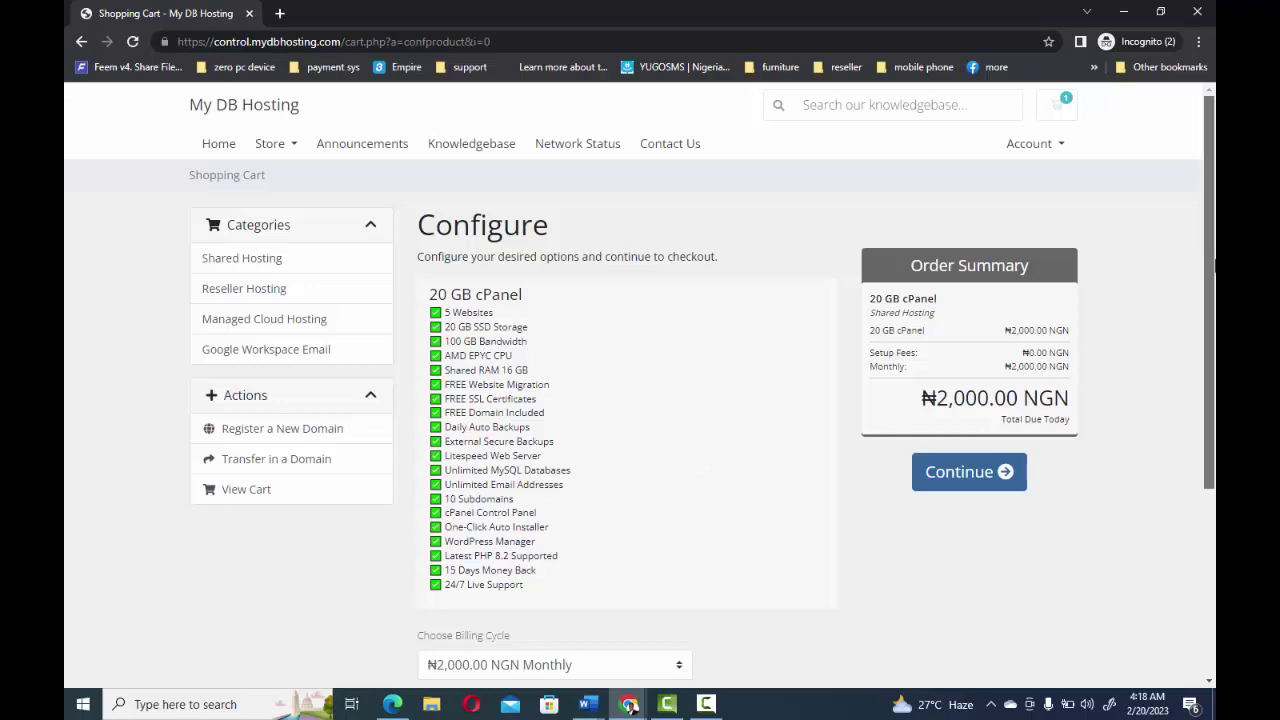
# Step: Choose the ₦10,000.00 NGN Annually (Free Domain) billing cycle and continue
pyautogui.moveTo(1213, 265); pyautogui.dragTo(1213, 286)
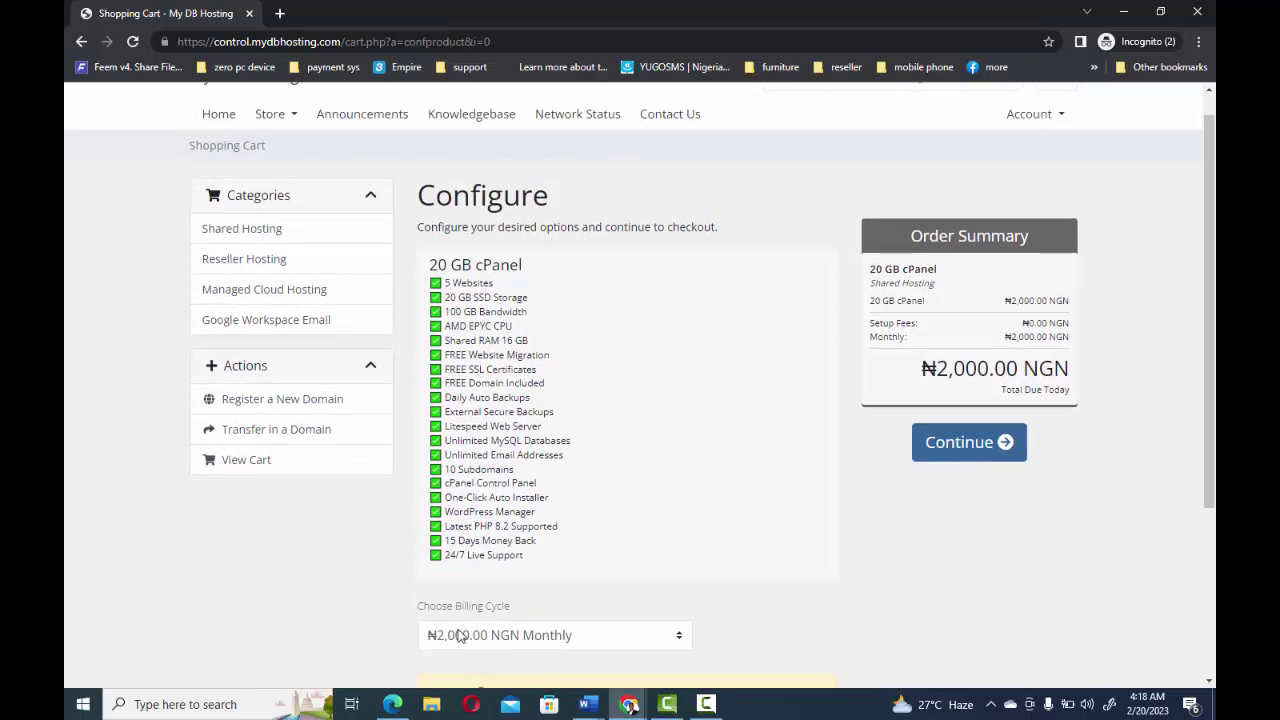
pyautogui.moveTo(1210, 319); pyautogui.dragTo(1205, 337)
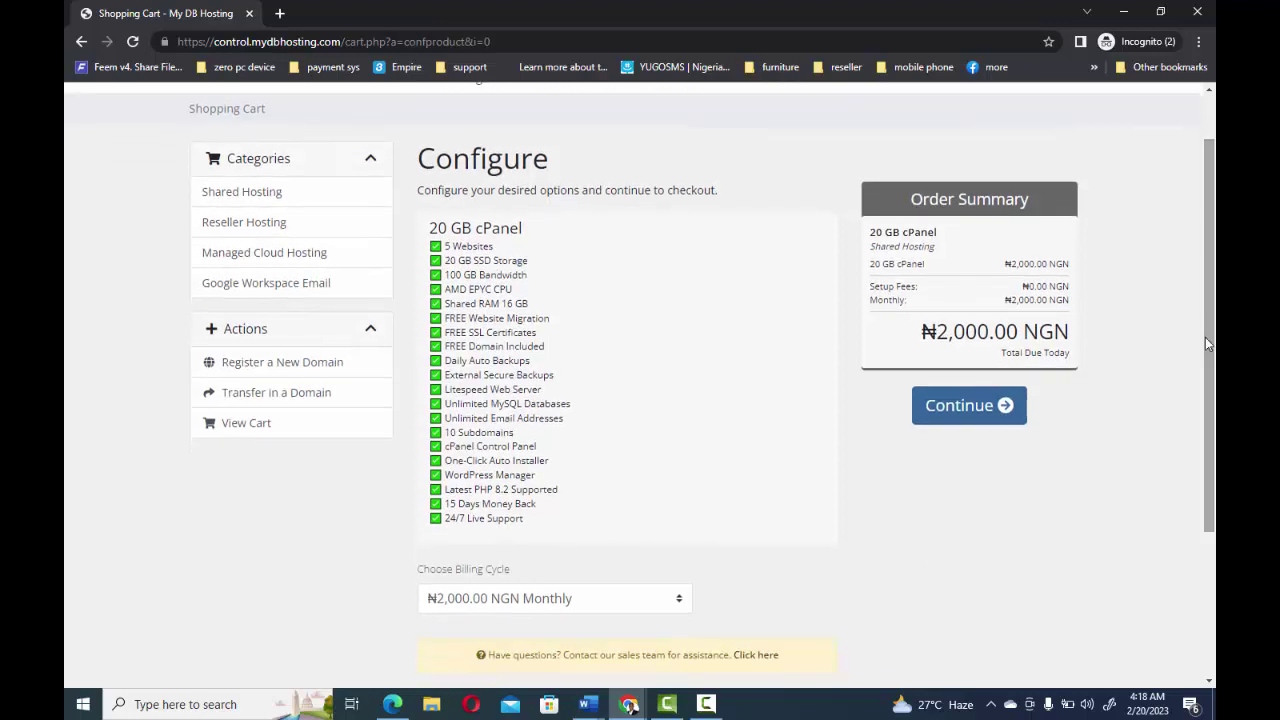
pyautogui.click(604, 600)
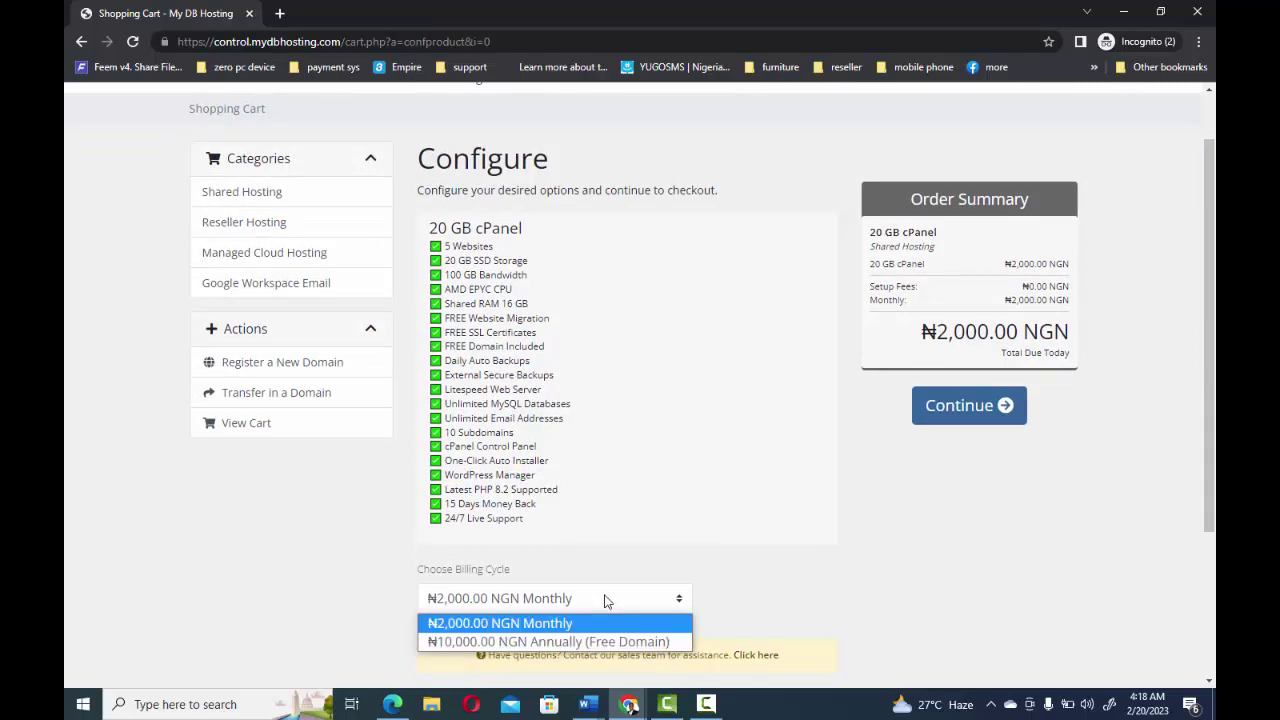
pyautogui.click(633, 642)
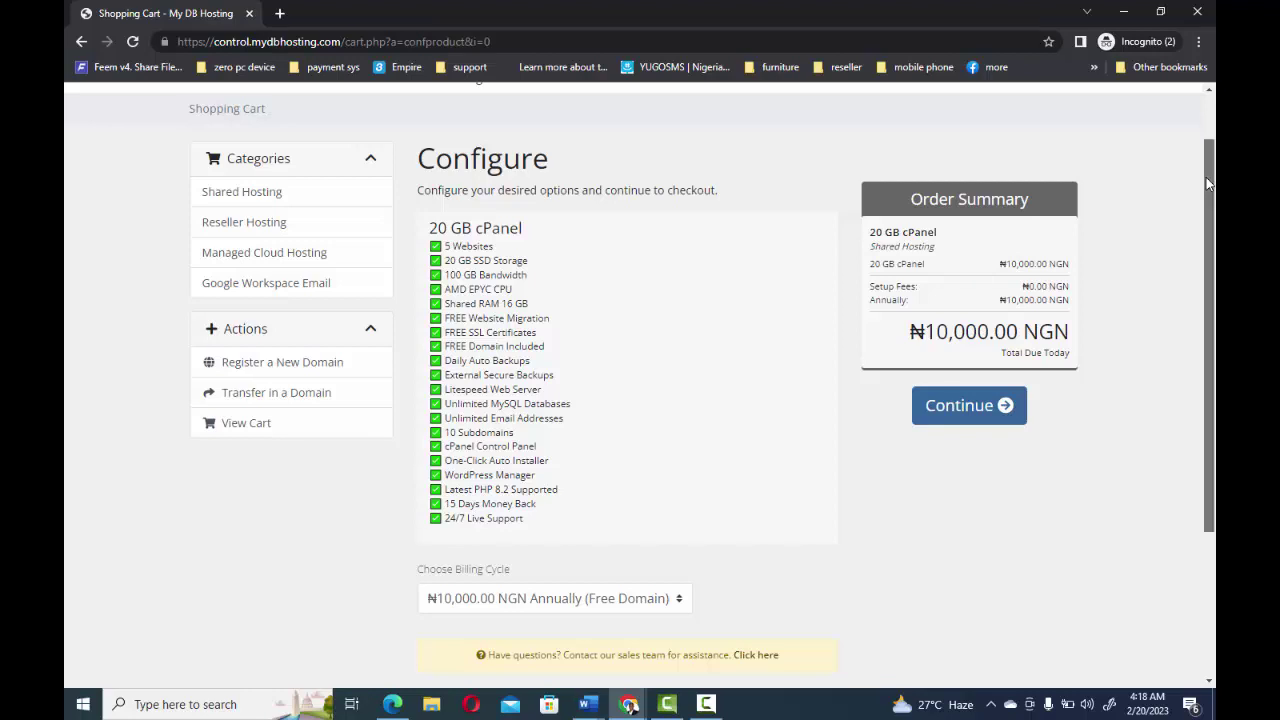
pyautogui.moveTo(1206, 177); pyautogui.dragTo(1206, 205)
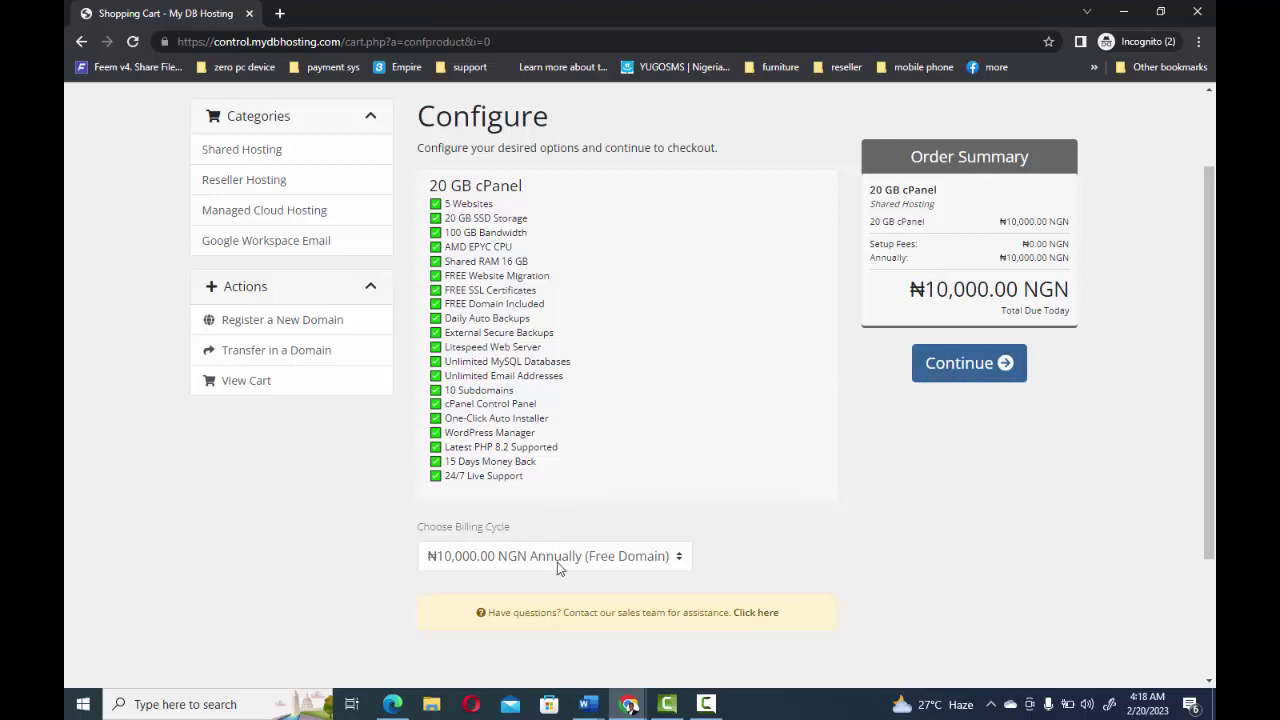
pyautogui.click(557, 562)
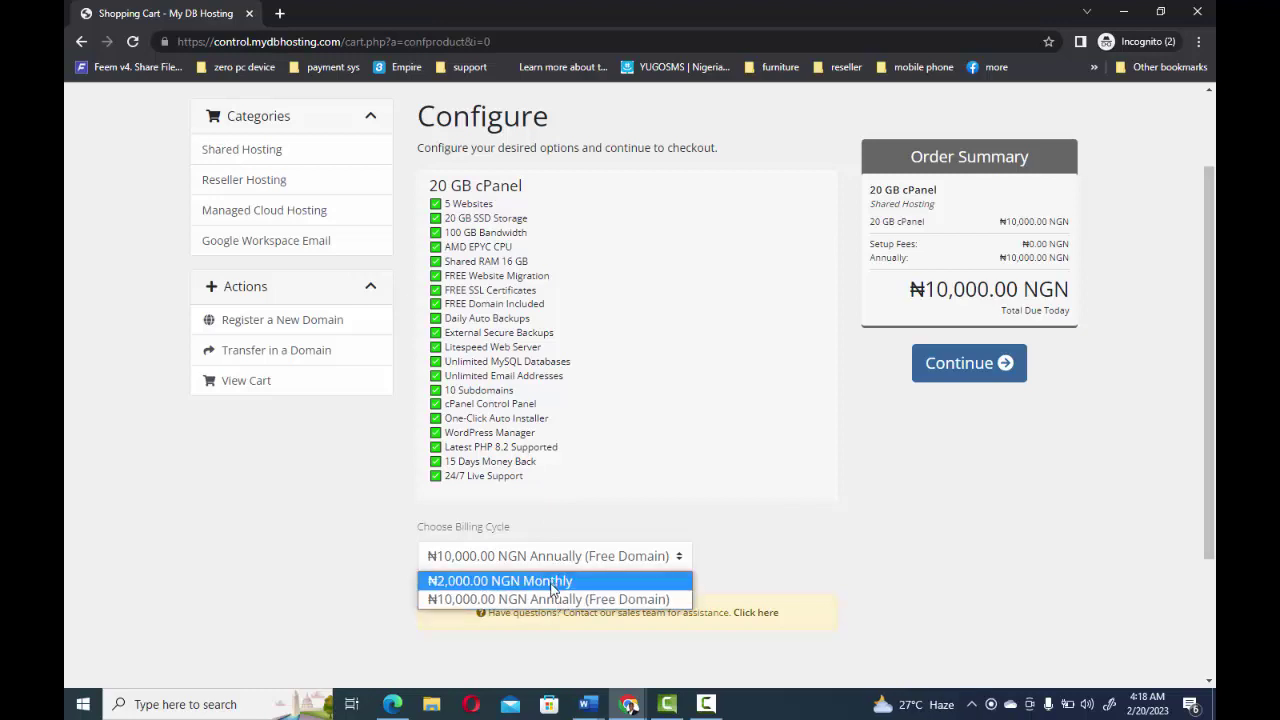
pyautogui.click(559, 600)
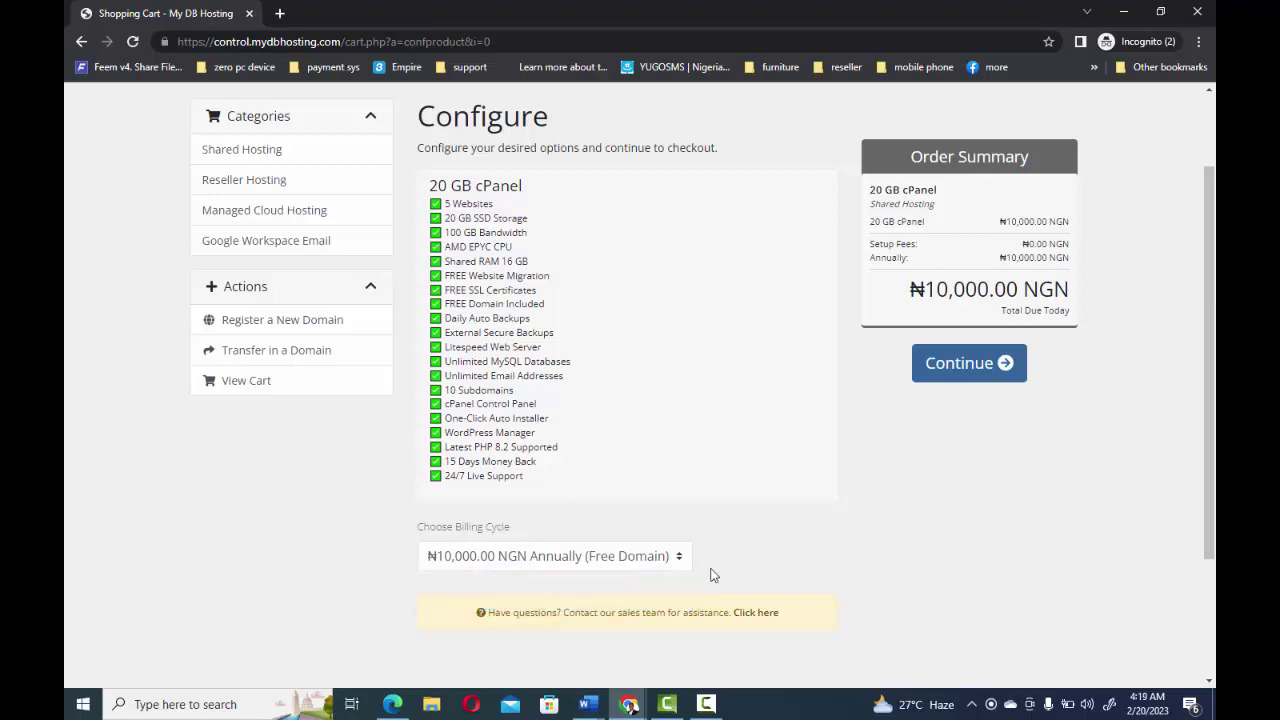
pyautogui.click(947, 365)
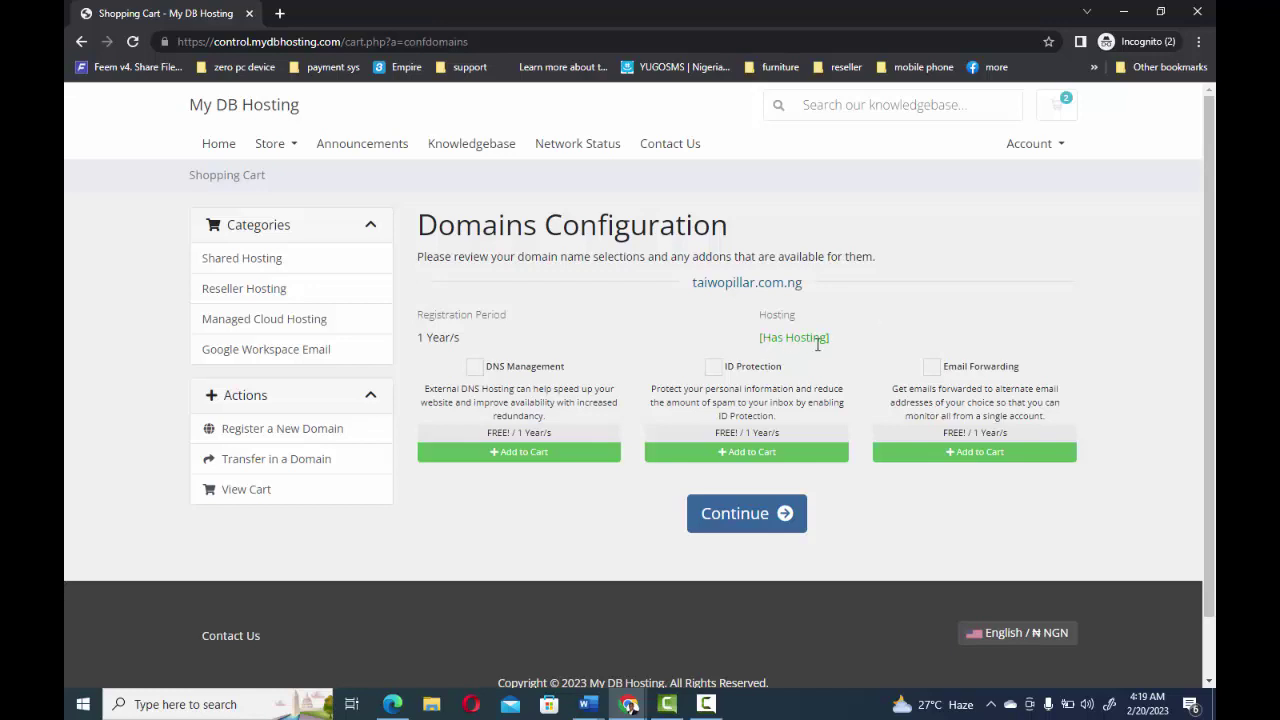
# Step: Add DNS Management, ID Protection and Email Forwarding to the domain, then continue
pyautogui.moveTo(837, 347); pyautogui.dragTo(762, 348)
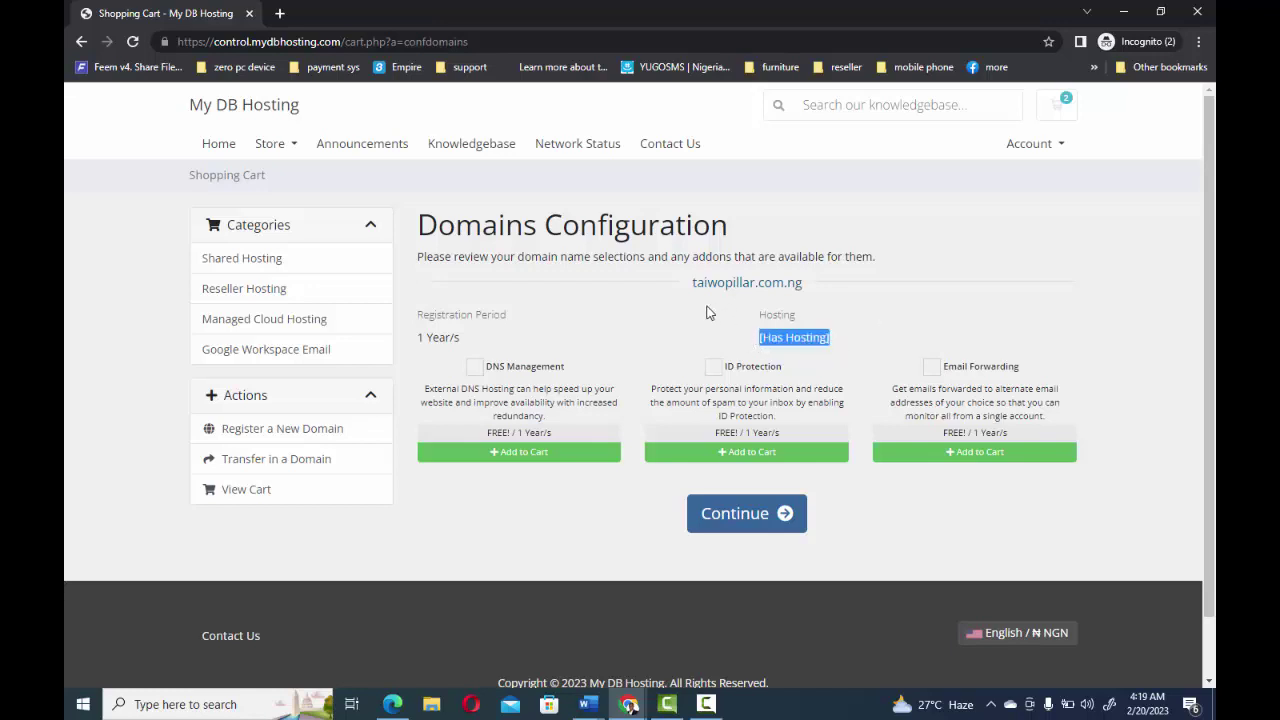
pyautogui.click(473, 368)
pyautogui.click(712, 368)
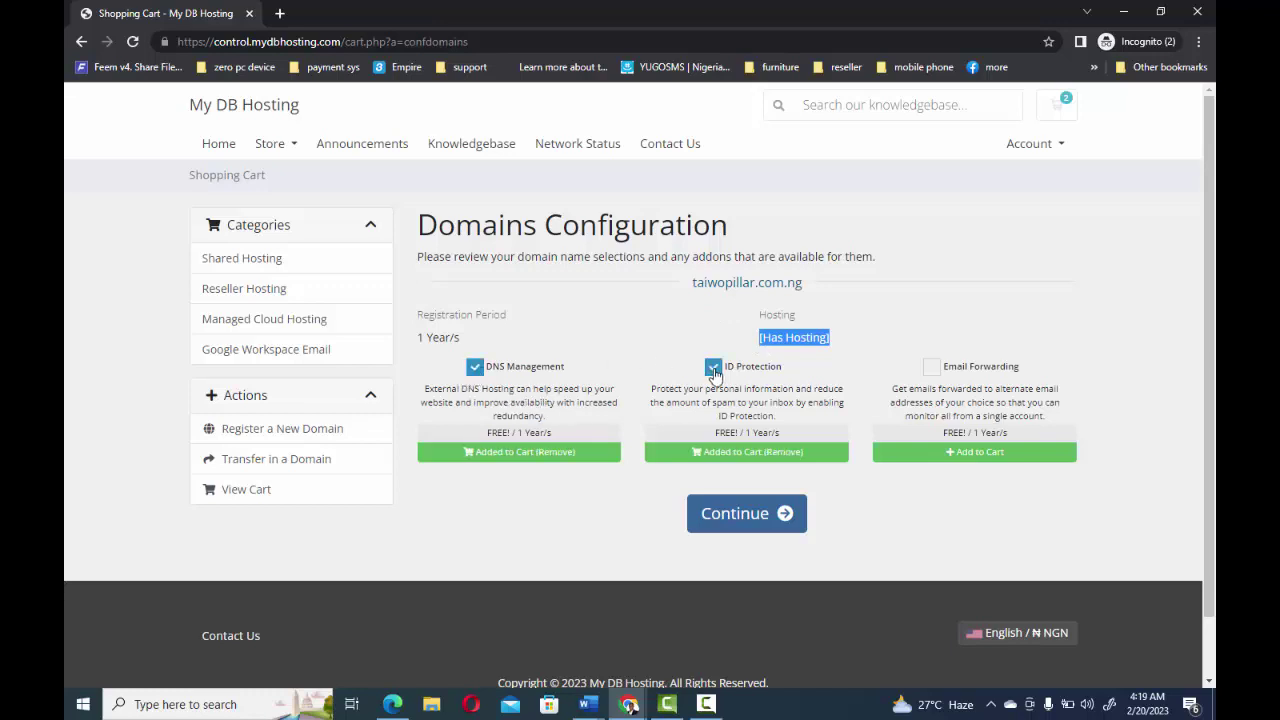
pyautogui.click(931, 368)
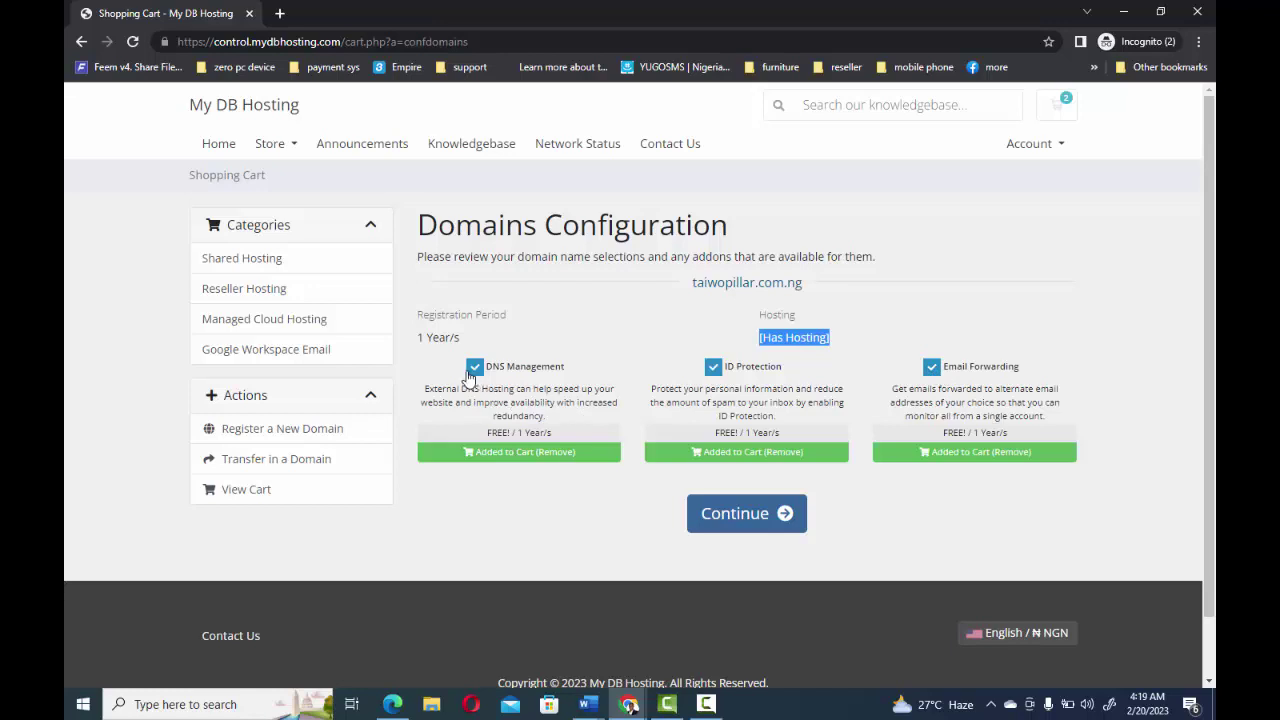
pyautogui.click(747, 514)
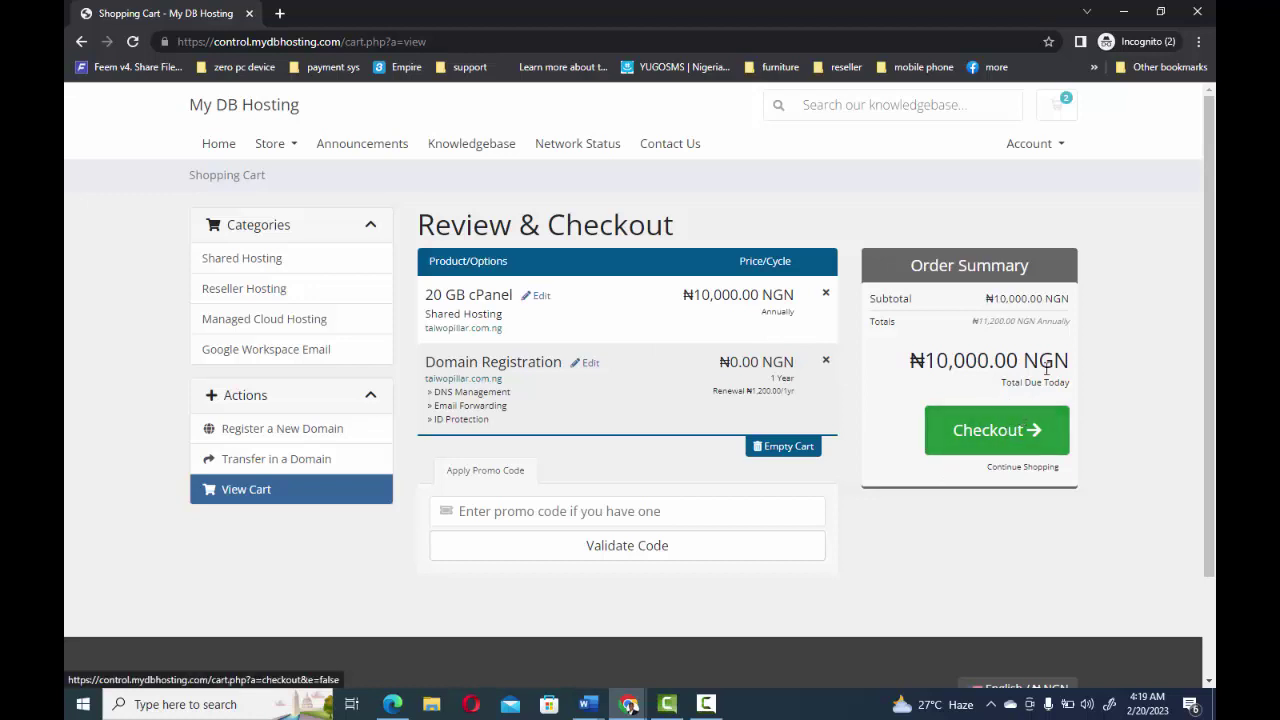
# Step: Check the ₦10,000.00 NGN total due and proceed to checkout
pyautogui.moveTo(1028, 358); pyautogui.dragTo(886, 364)
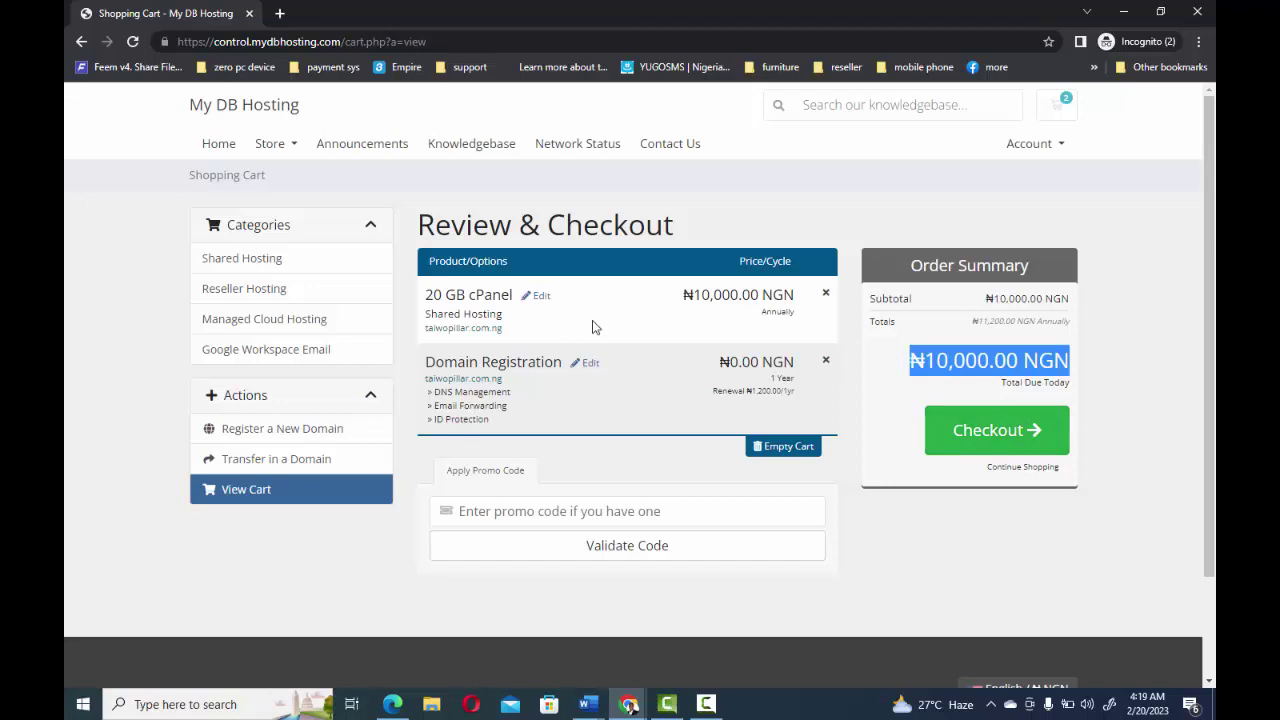
pyautogui.click(1028, 368)
pyautogui.moveTo(908, 360); pyautogui.dragTo(1076, 370)
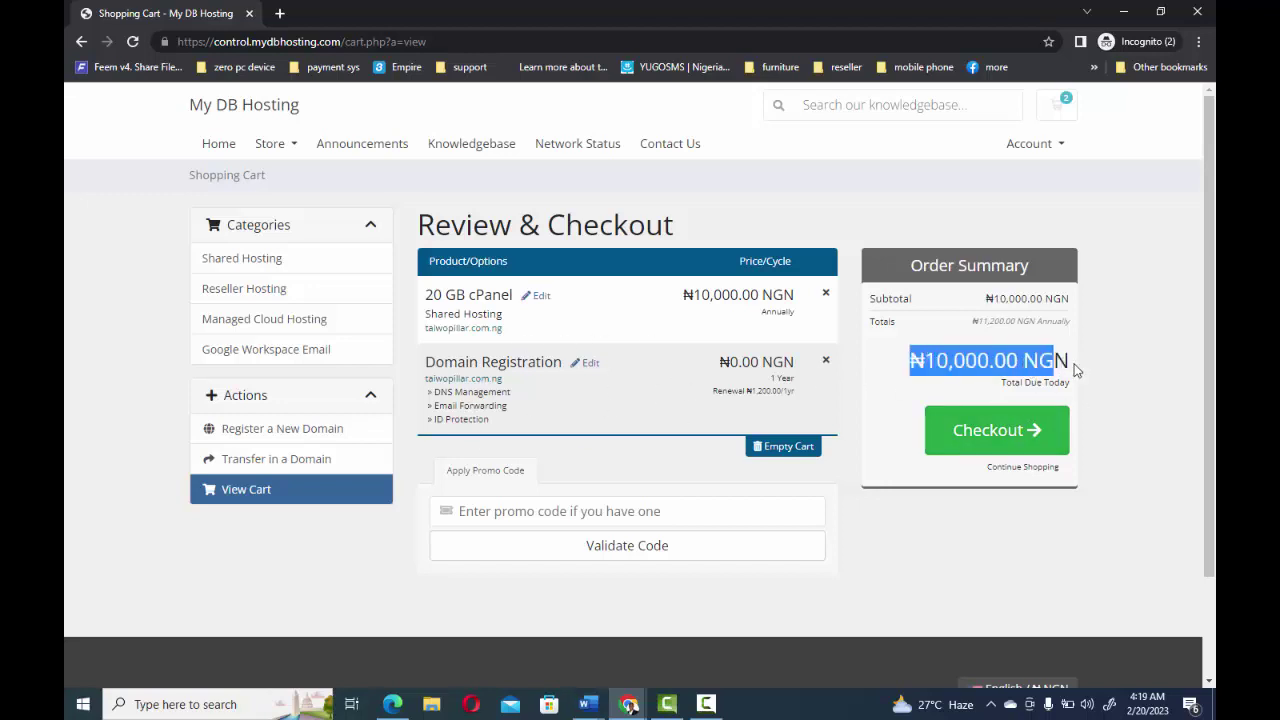
pyautogui.click(1008, 440)
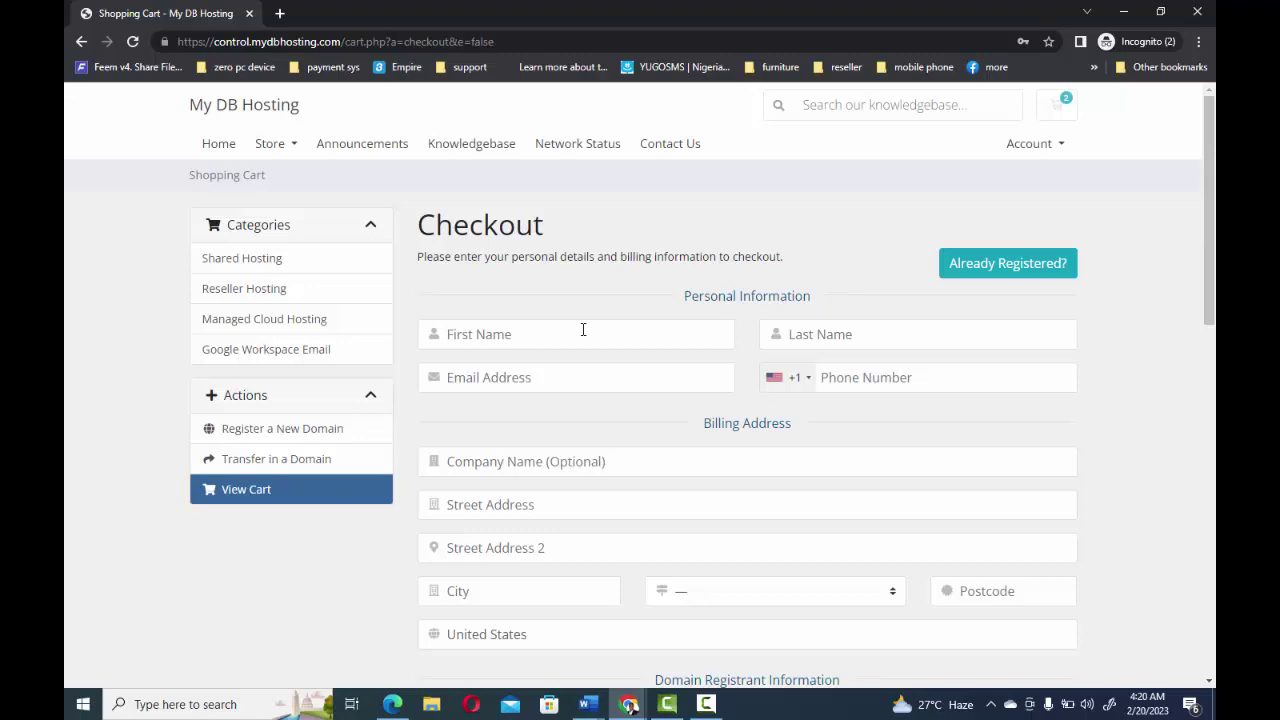
# Step: Enter the customer's first name and last name, and paste the contact's e-mail address
pyautogui.click(570, 331)
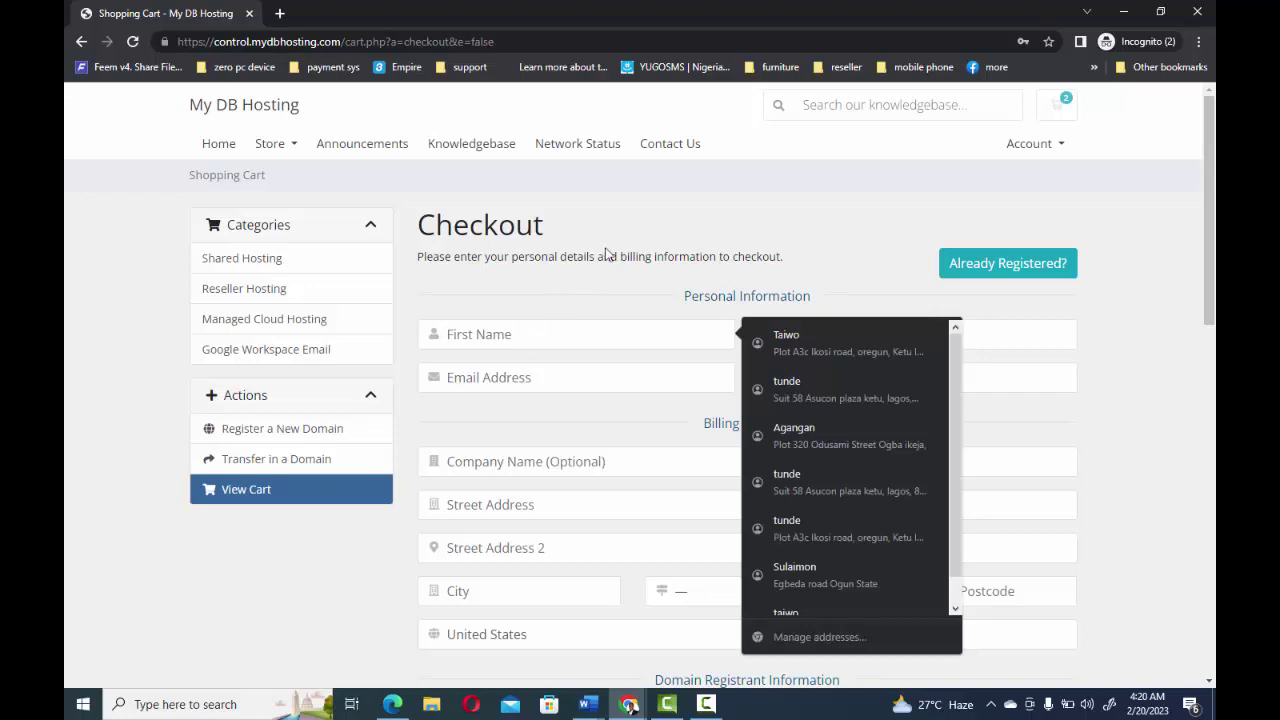
pyautogui.click(602, 256)
pyautogui.click(542, 335)
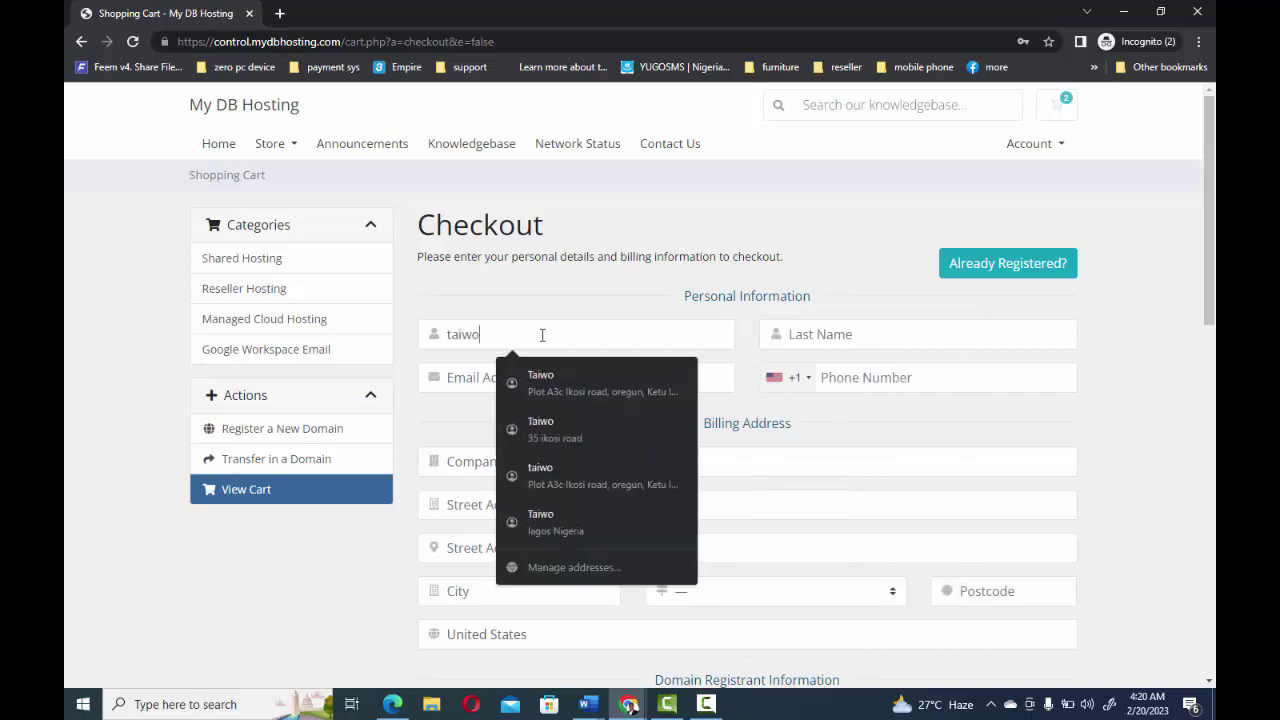
pyautogui.click(931, 327)
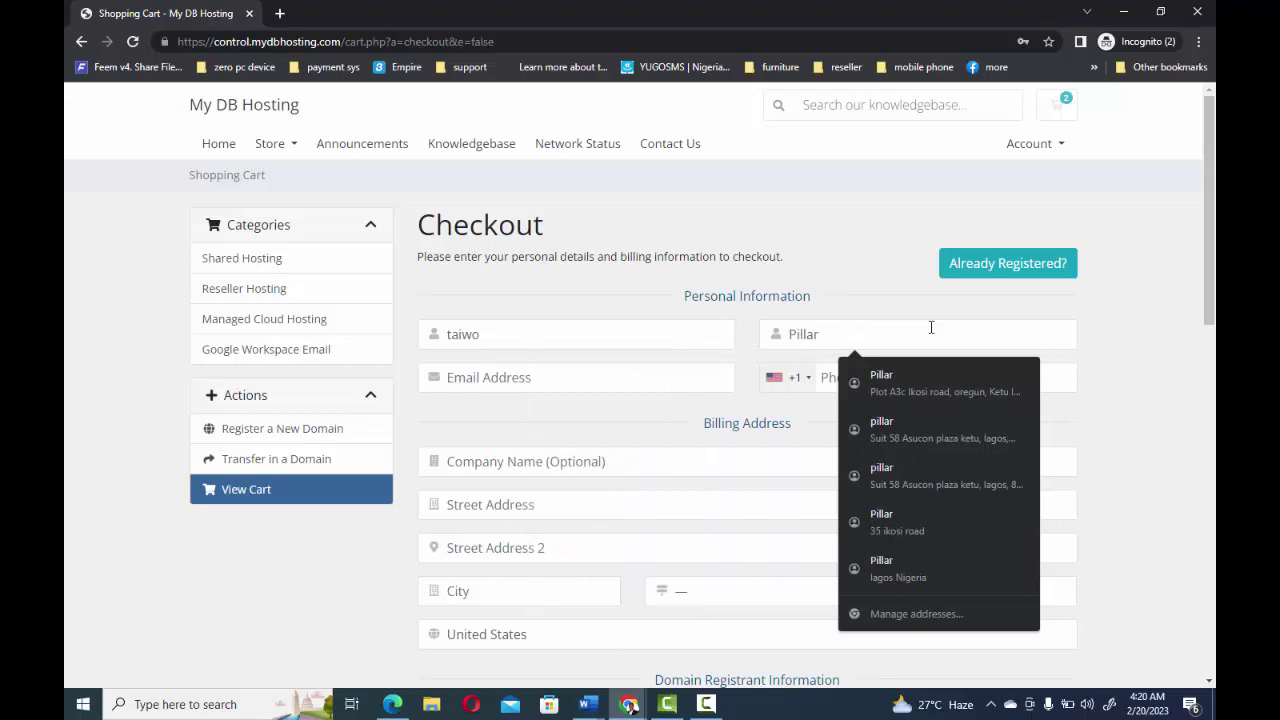
pyautogui.click(548, 373)
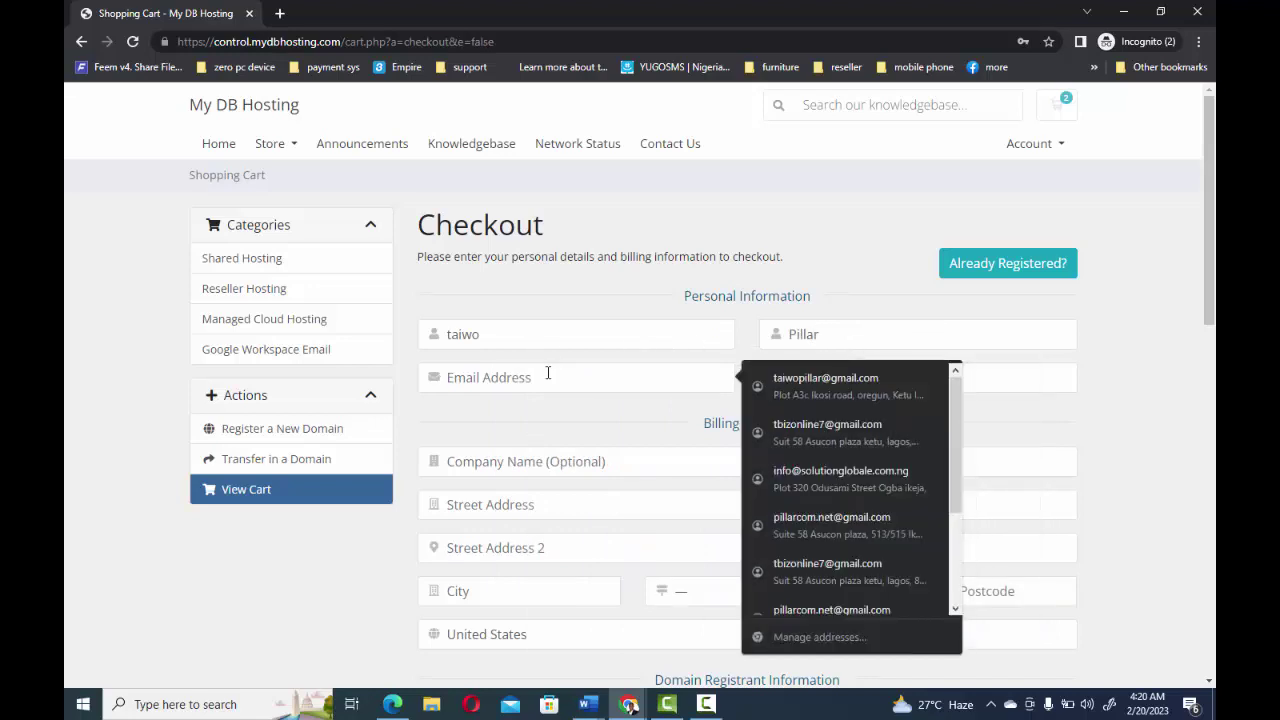
pyautogui.hotkey('ctrl', 'v')
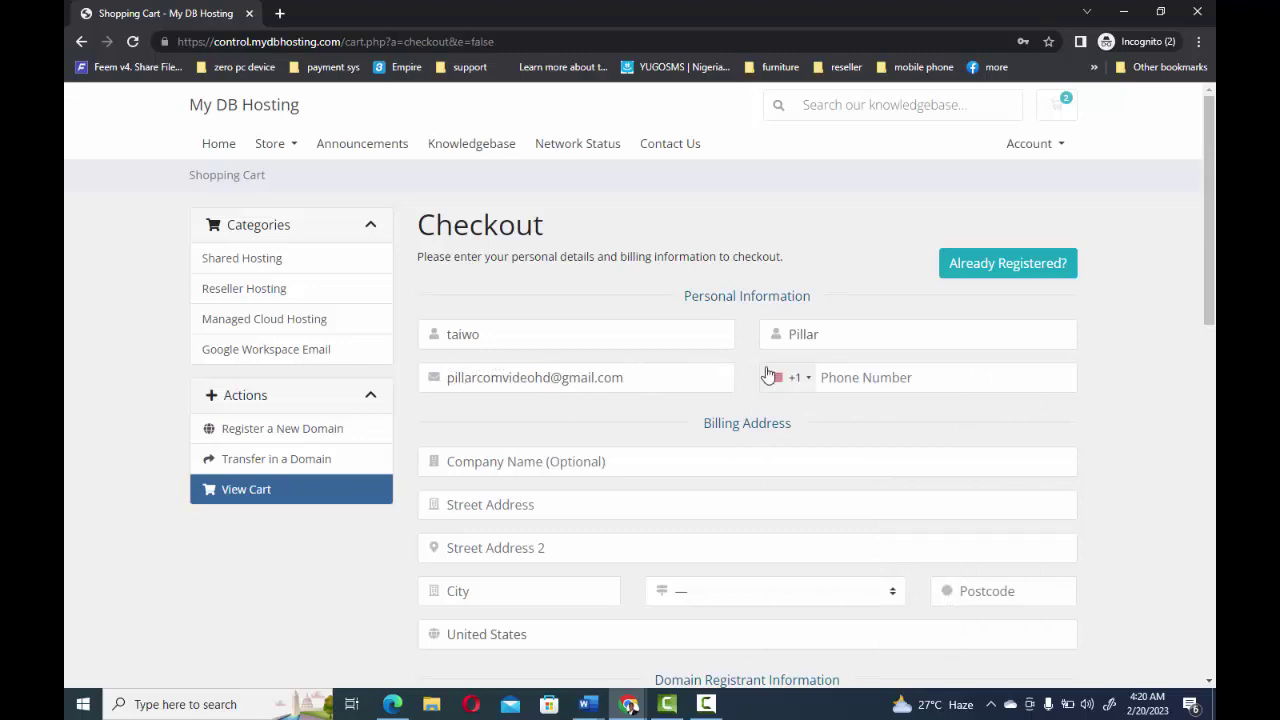
# Step: Set the phone country code to Nigeria (+234) and enter the contact's phone number
pyautogui.click(807, 382)
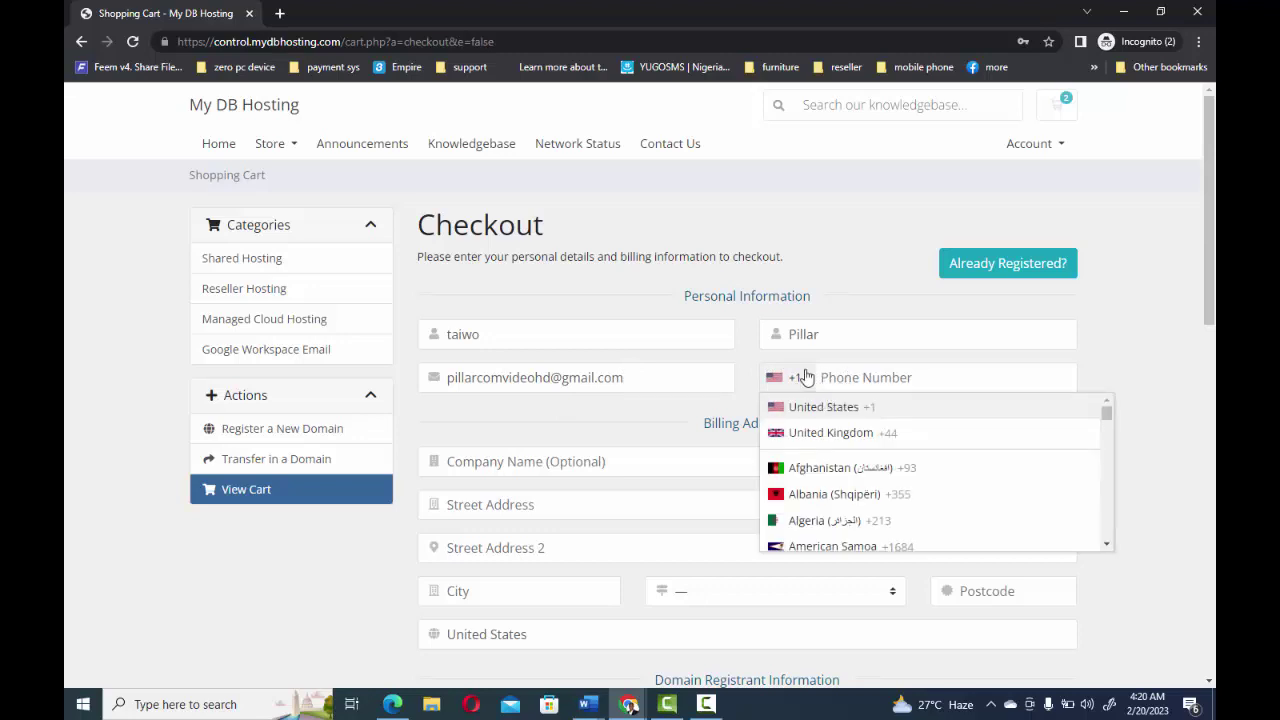
pyautogui.scroll(-20, 820, 460)
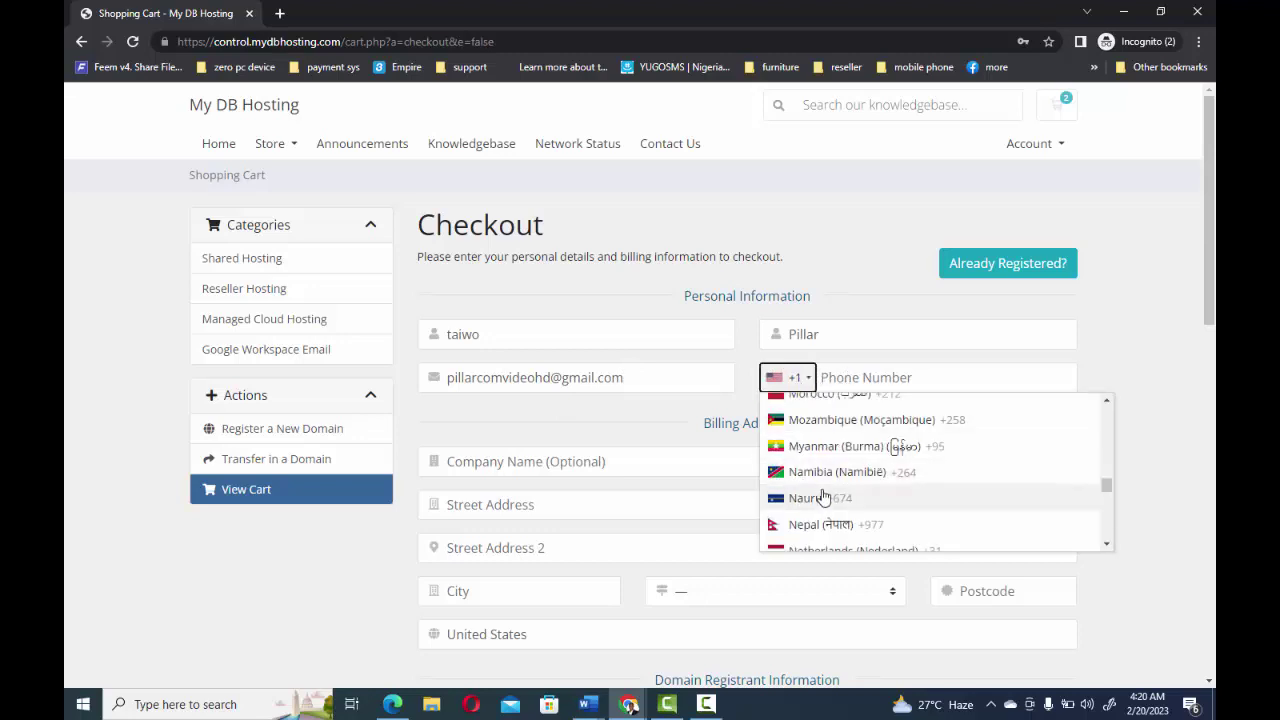
pyautogui.scroll(-3, 822, 497)
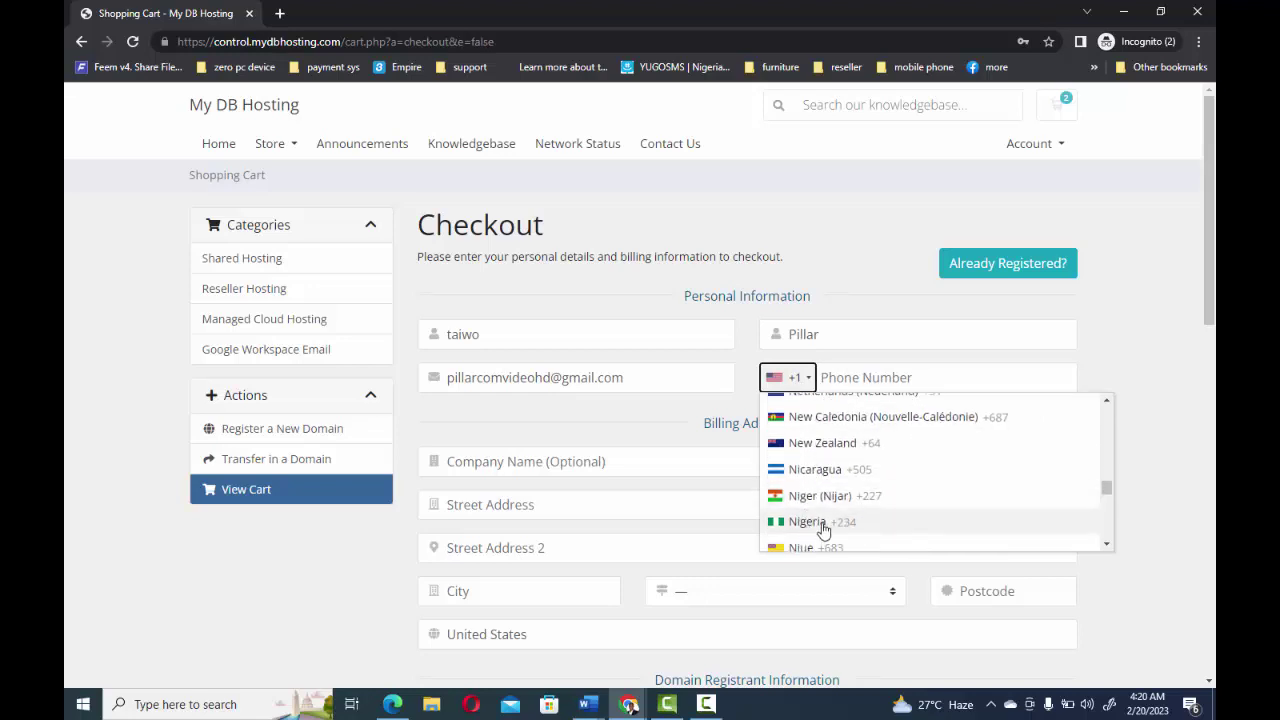
pyautogui.click(822, 522)
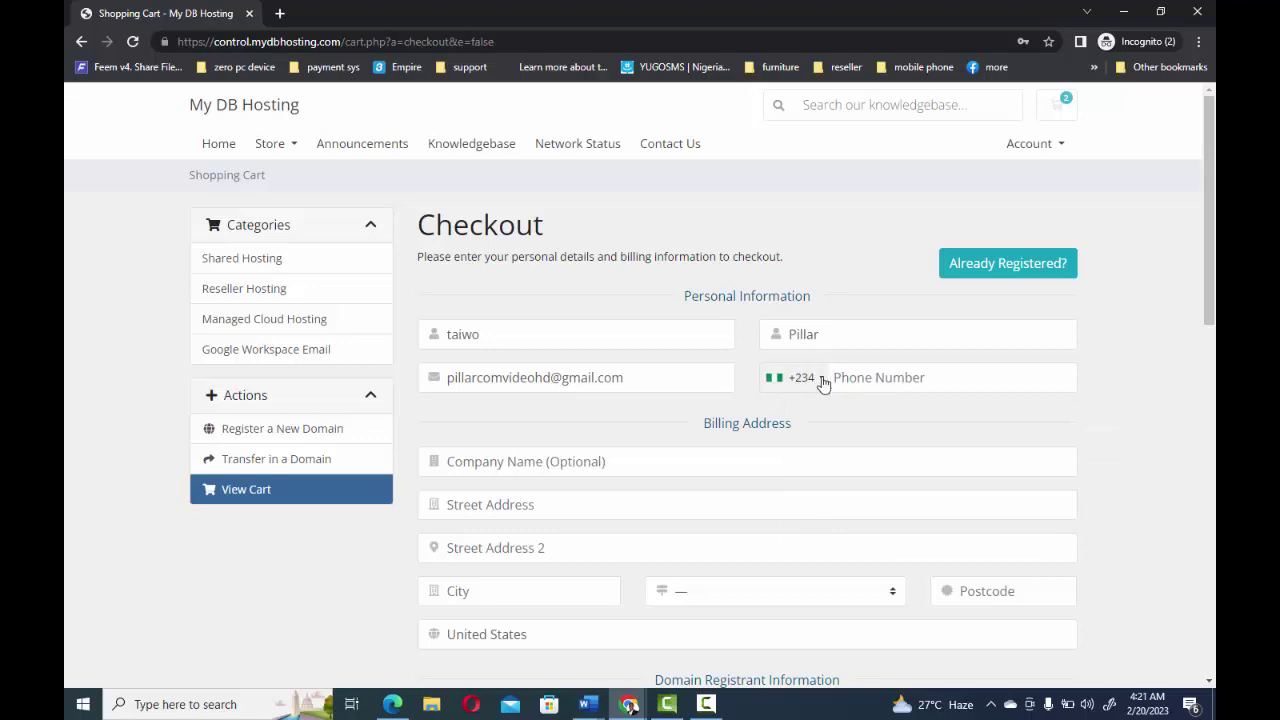
pyautogui.click(822, 381)
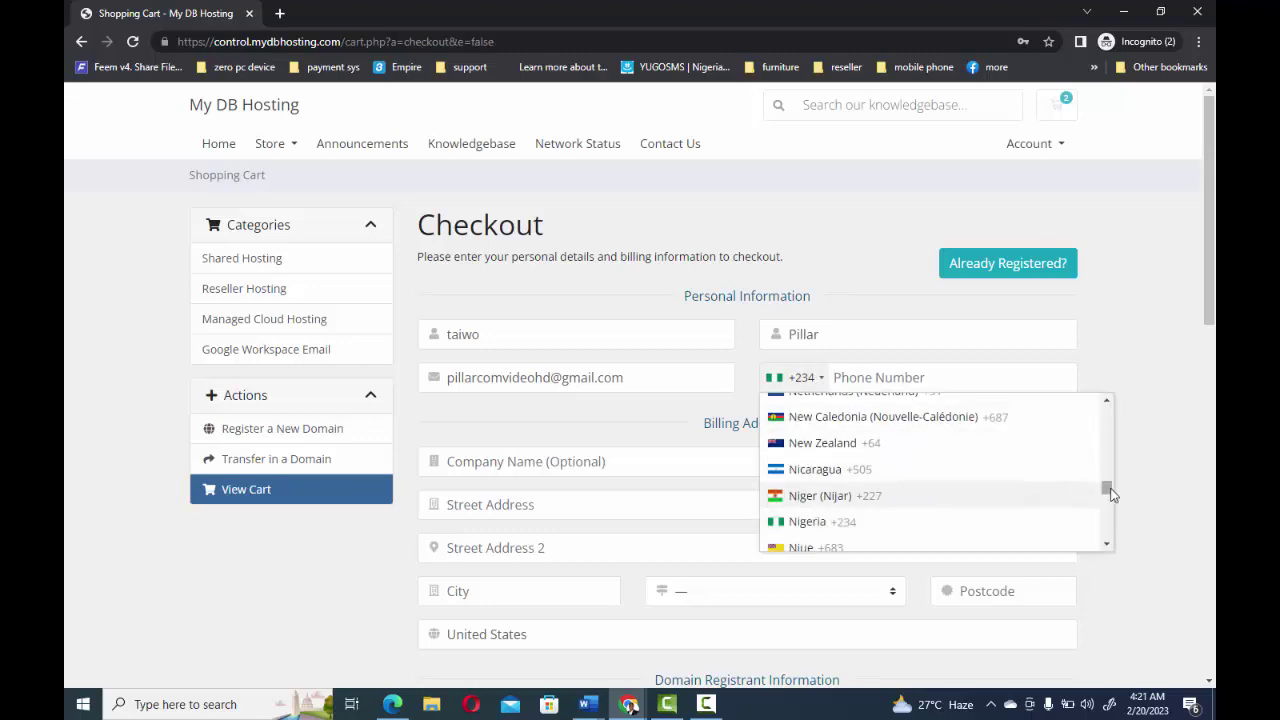
pyautogui.click(857, 377)
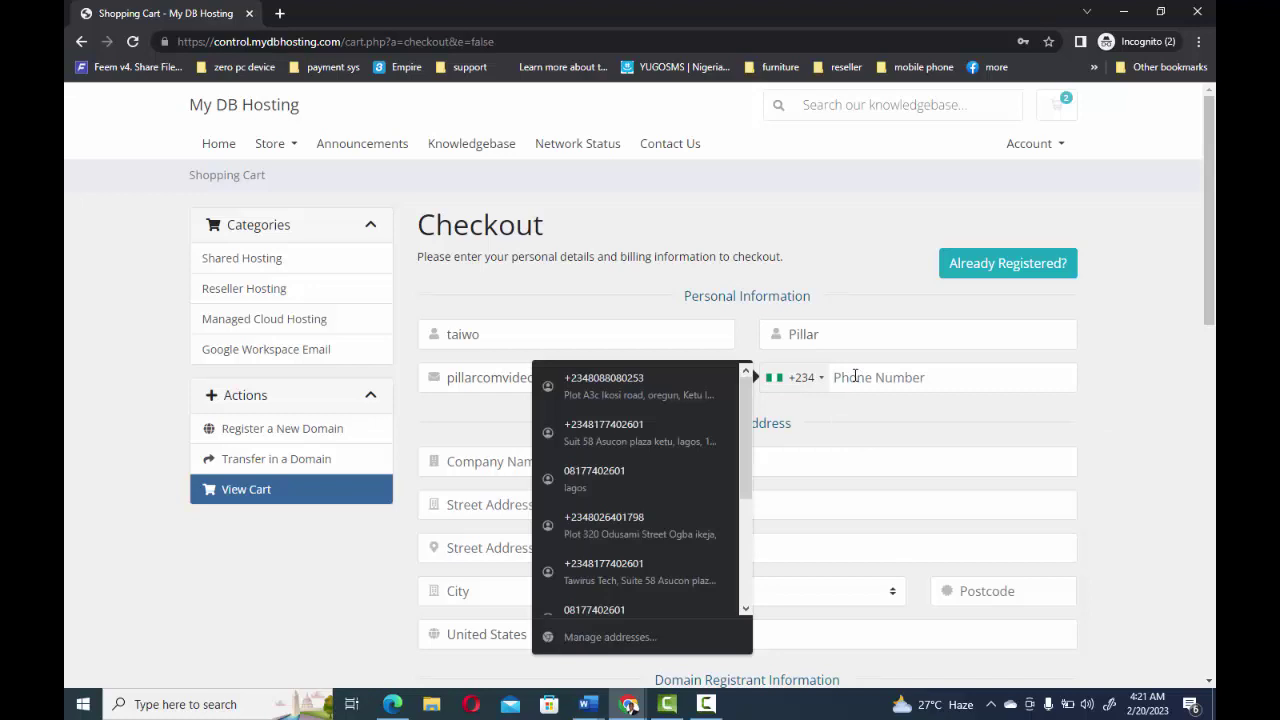
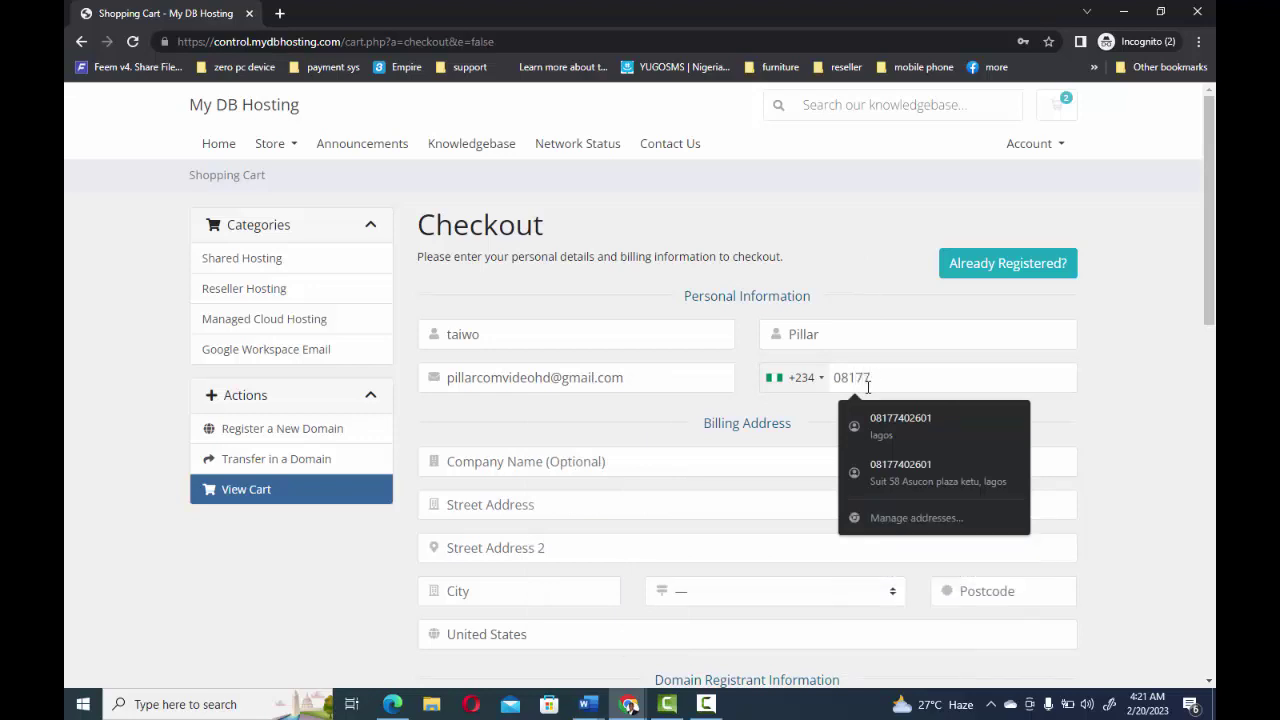
pyautogui.click(1208, 366)
pyautogui.moveTo(1208, 366); pyautogui.dragTo(1206, 156)
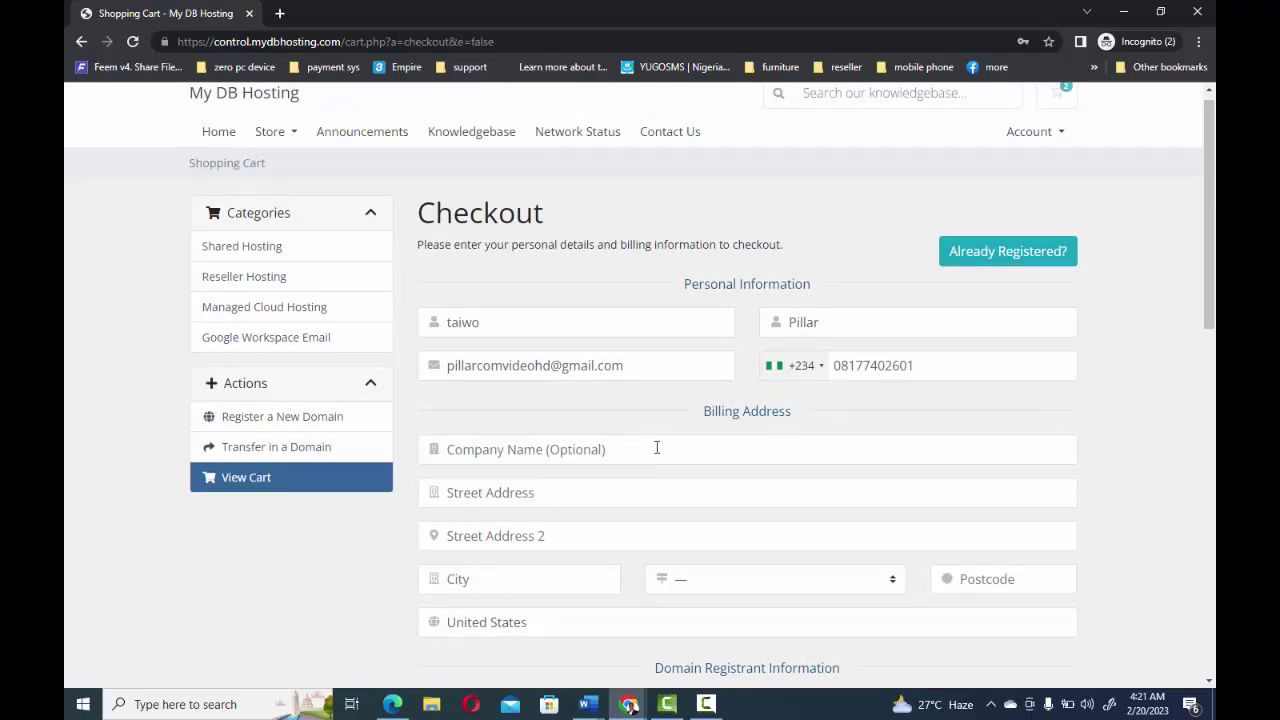
# Step: Type the company name and autofill the billing address from the saved company suggestion
pyautogui.scroll(-2, 743, 437)
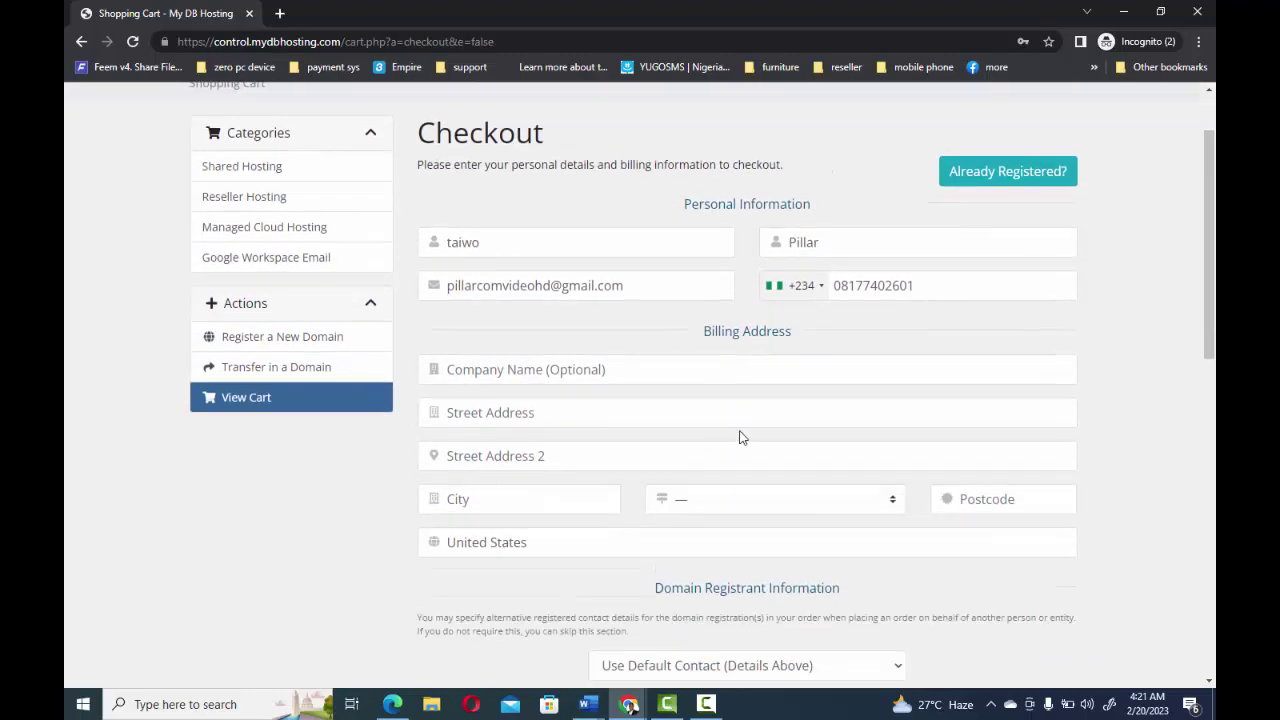
pyautogui.click(638, 290)
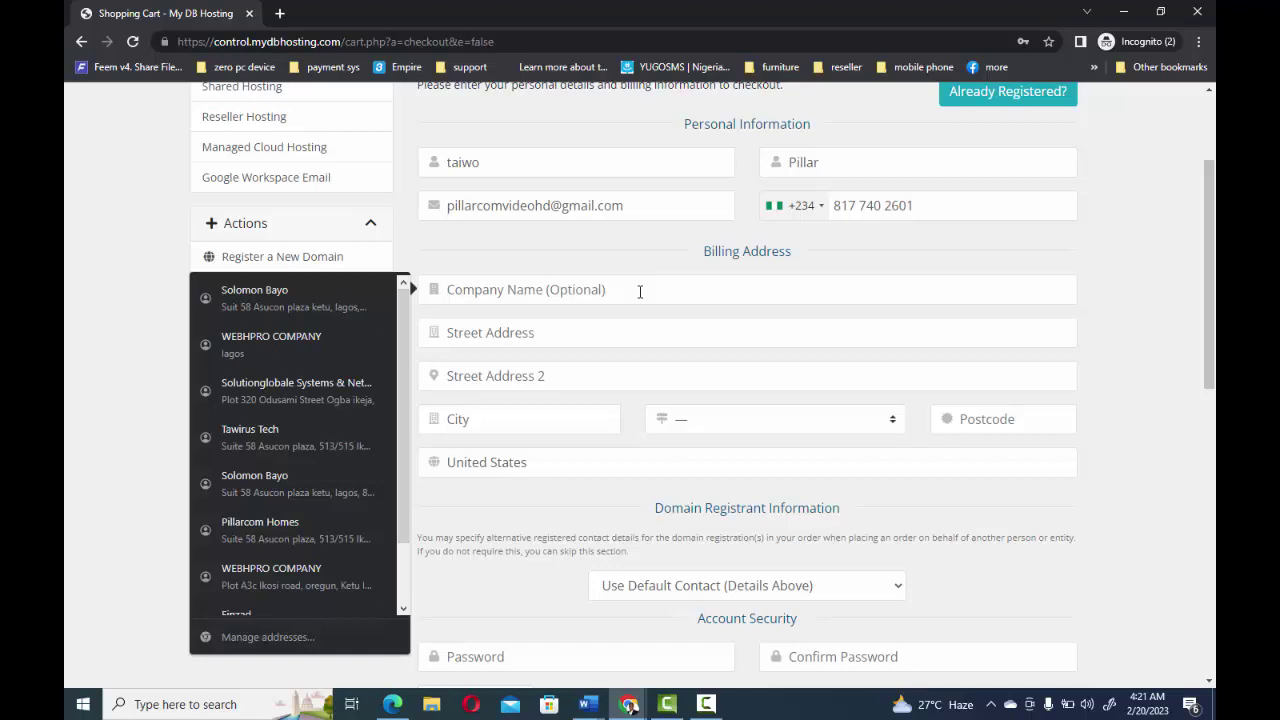
pyautogui.write('pillarcom')
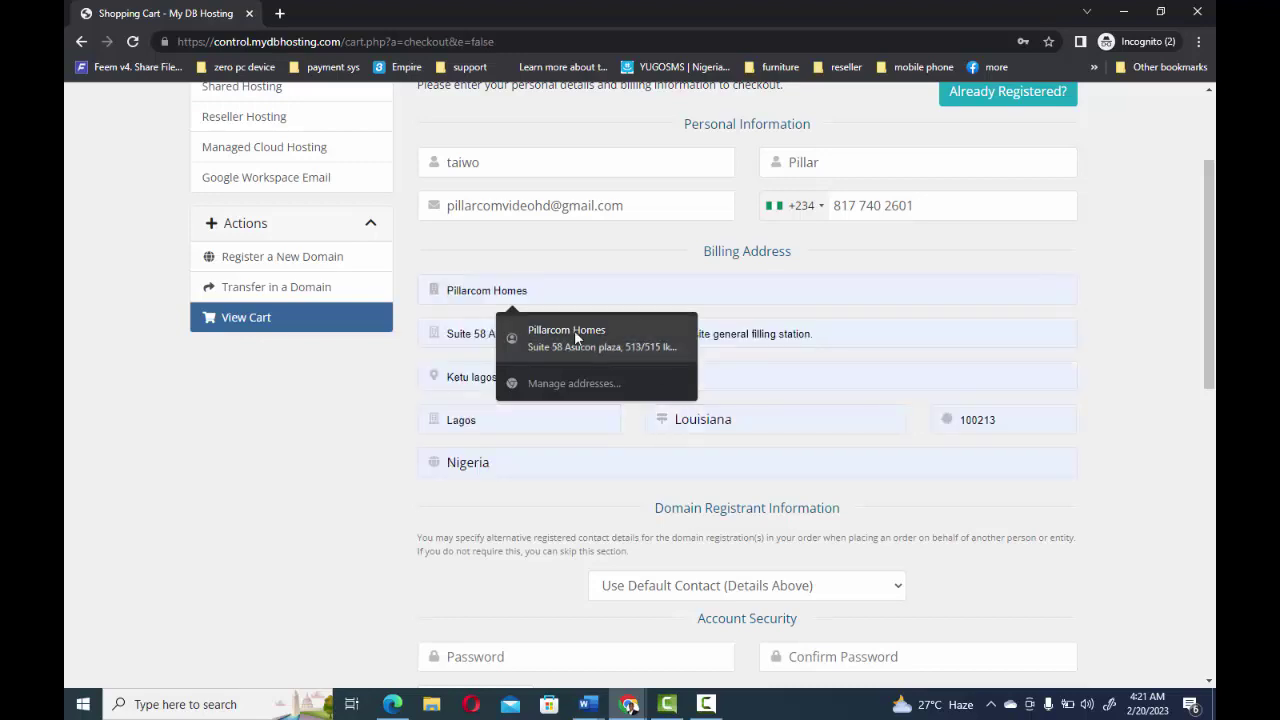
pyautogui.click(573, 330)
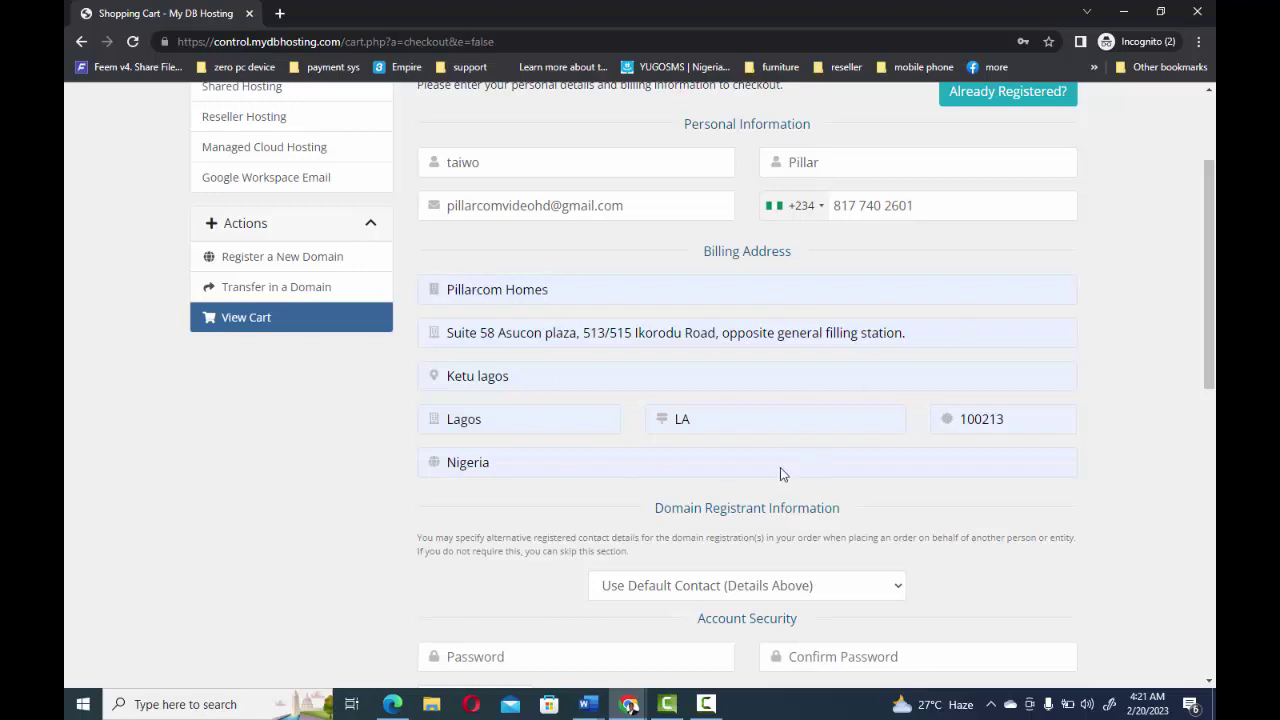
pyautogui.scroll(-2, 782, 474)
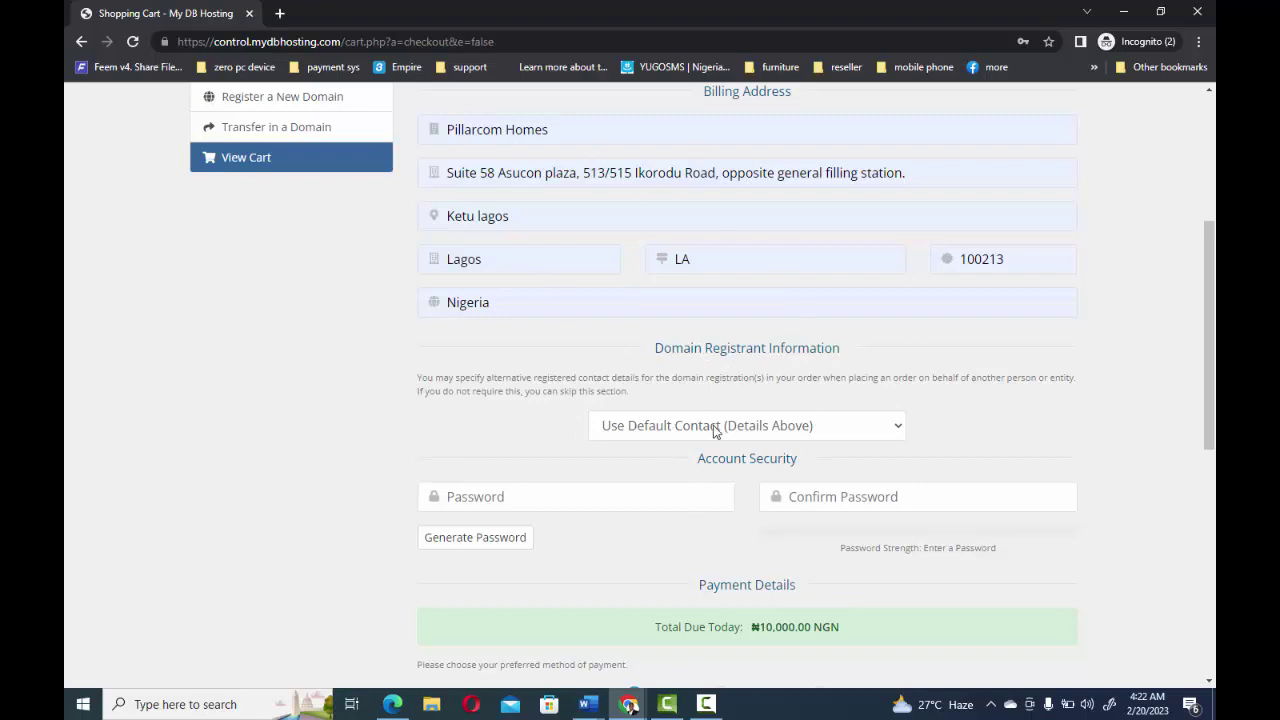
# Step: Enter the account password and retype it to confirm, reaching a 100% Strong rating
pyautogui.click(622, 497)
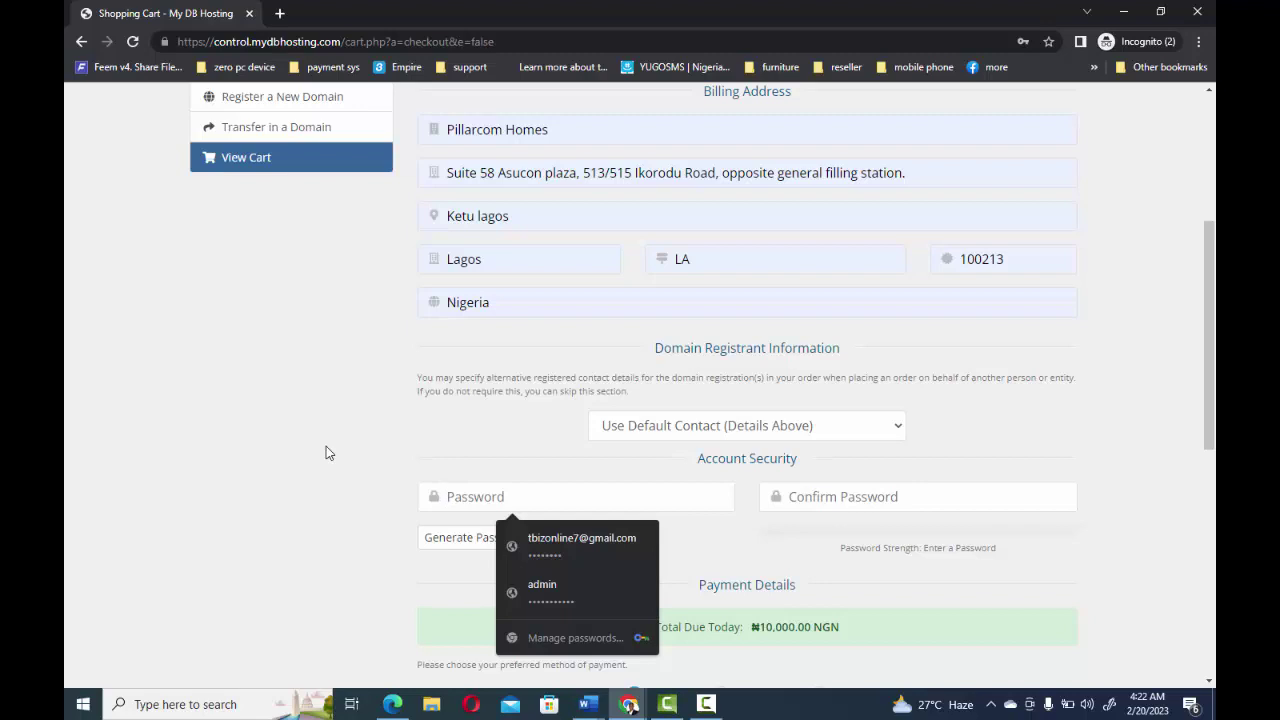
pyautogui.write('****')
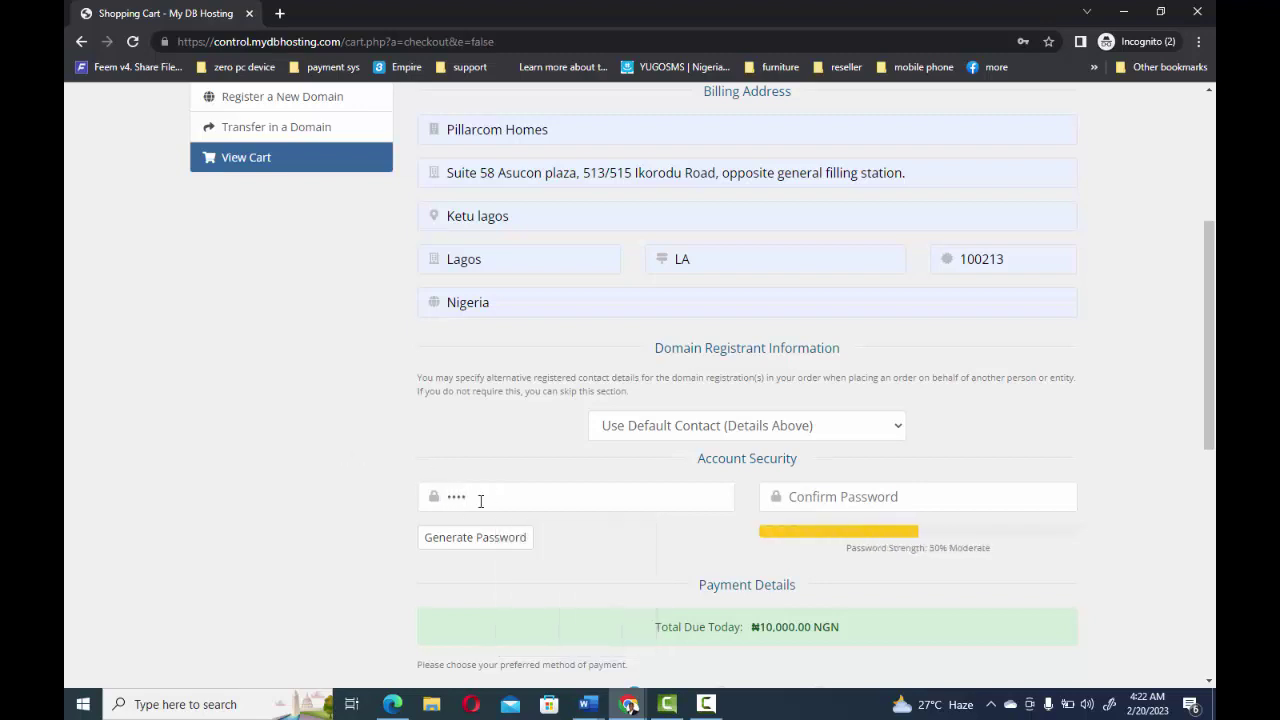
pyautogui.write('**')
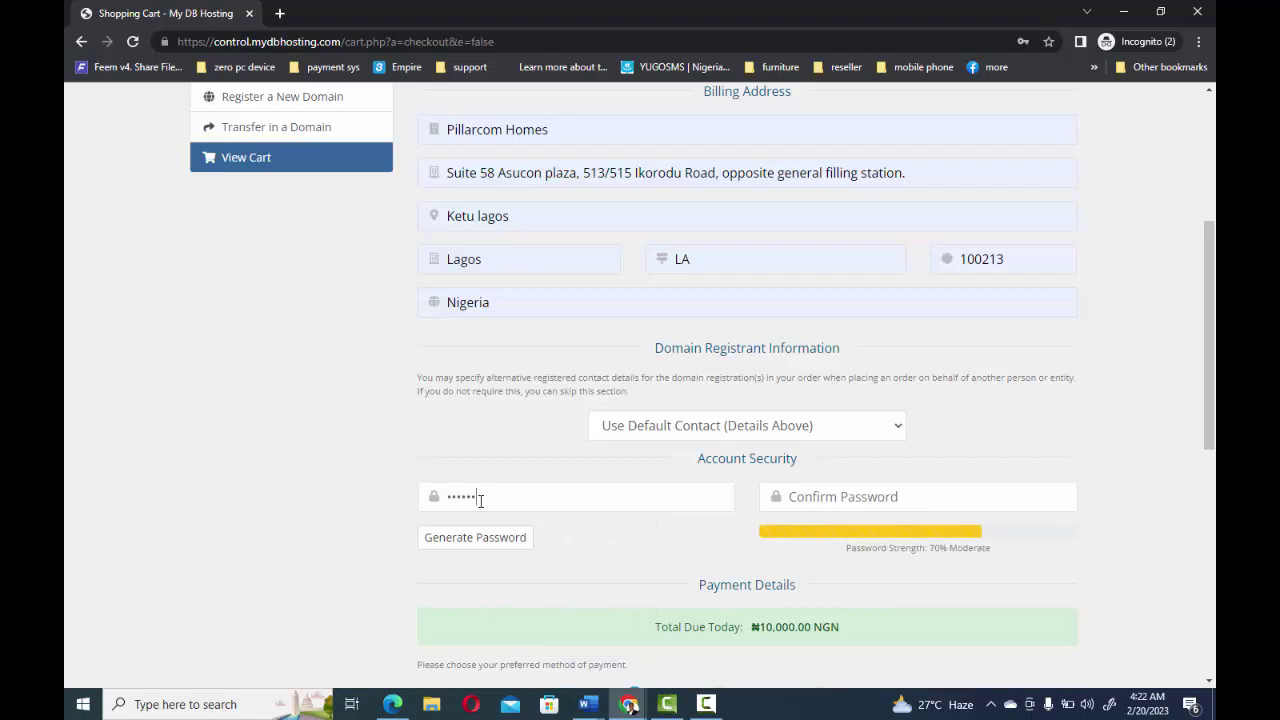
pyautogui.write('**')
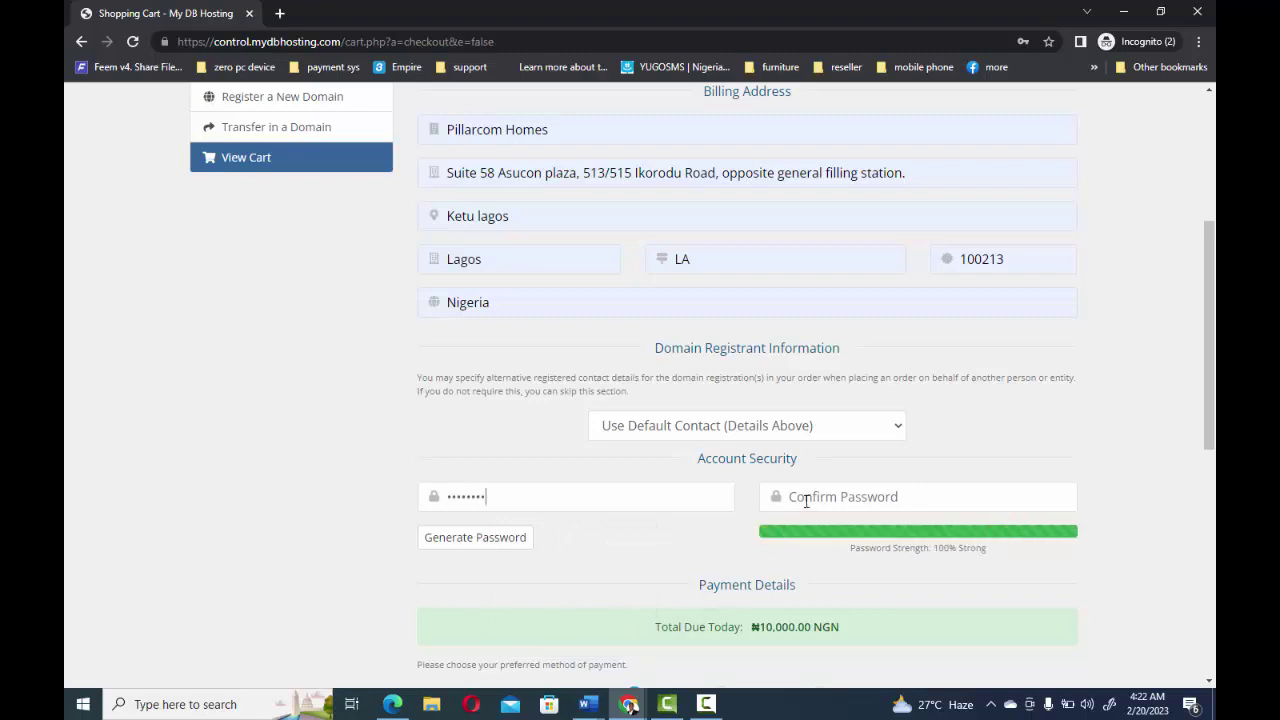
pyautogui.click(801, 497)
pyautogui.write('******')
pyautogui.press('BackSpace')
pyautogui.press('BackSpace')
pyautogui.press('BackSpace')
pyautogui.press('BackSpace')
pyautogui.press('BackSpace')
pyautogui.press('BackSpace')
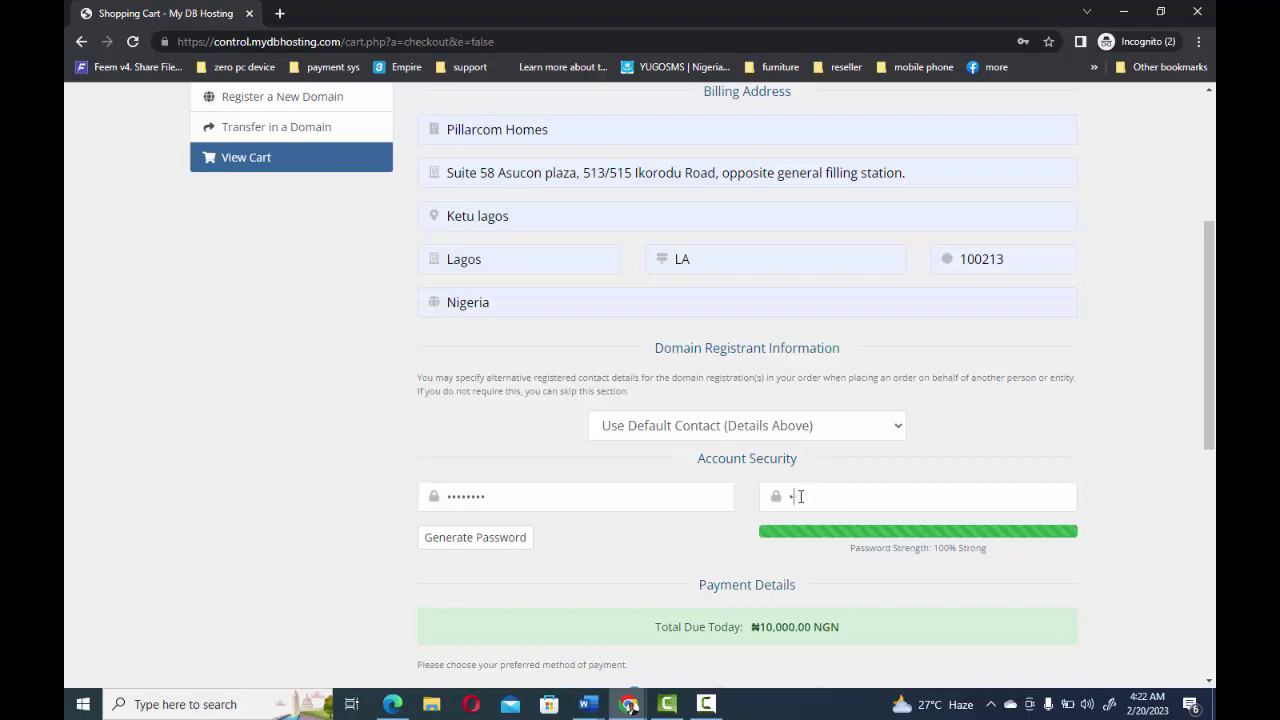
pyautogui.write('*******')
pyautogui.scroll(-1, 630, 571)
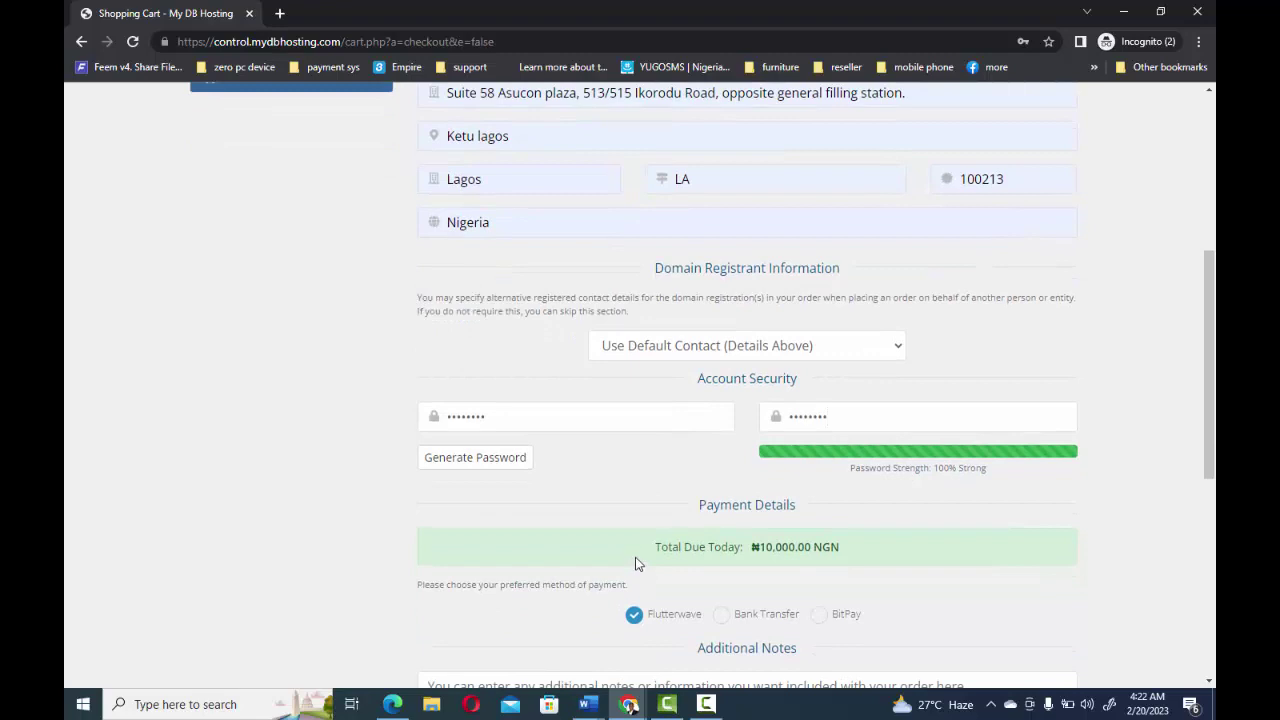
pyautogui.scroll(-1, 642, 480)
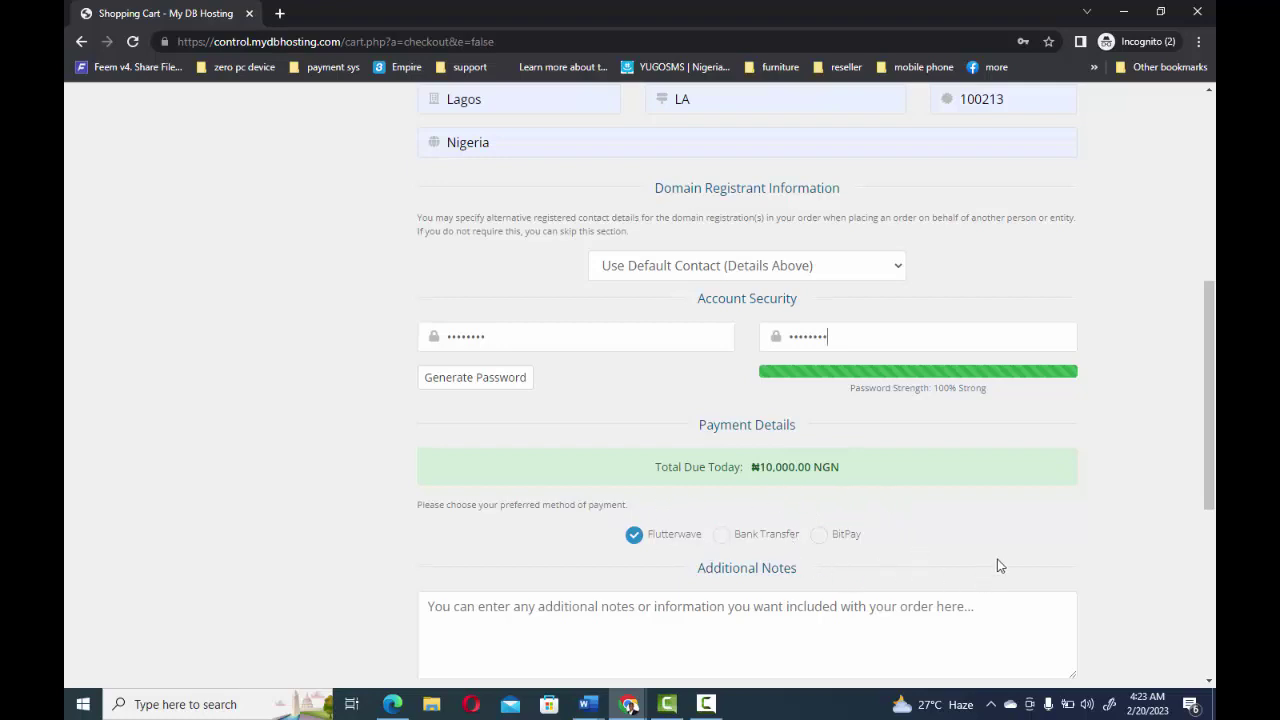
pyautogui.scroll(-2, 997, 563)
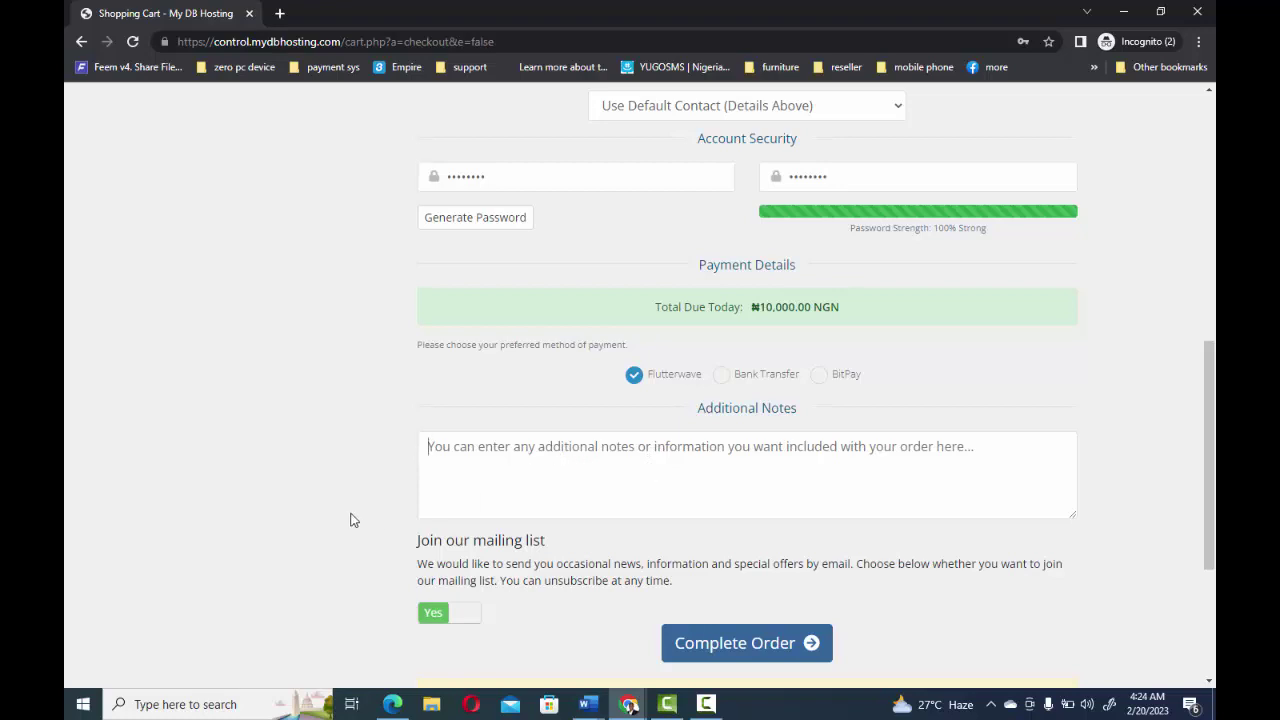
pyautogui.scroll(-2, 350, 519)
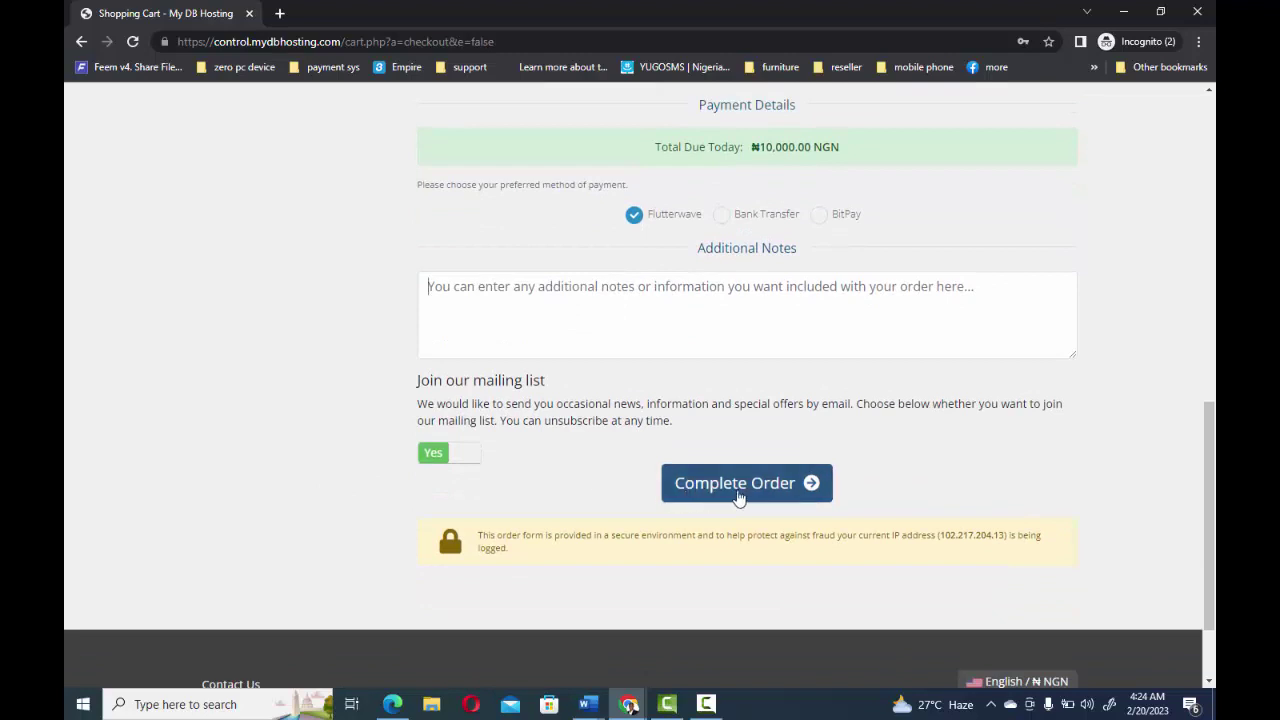
# Step: Complete the order to open Flutterwave's NGN 10,000 payment page for Tawirus Tech
pyautogui.click(756, 494)
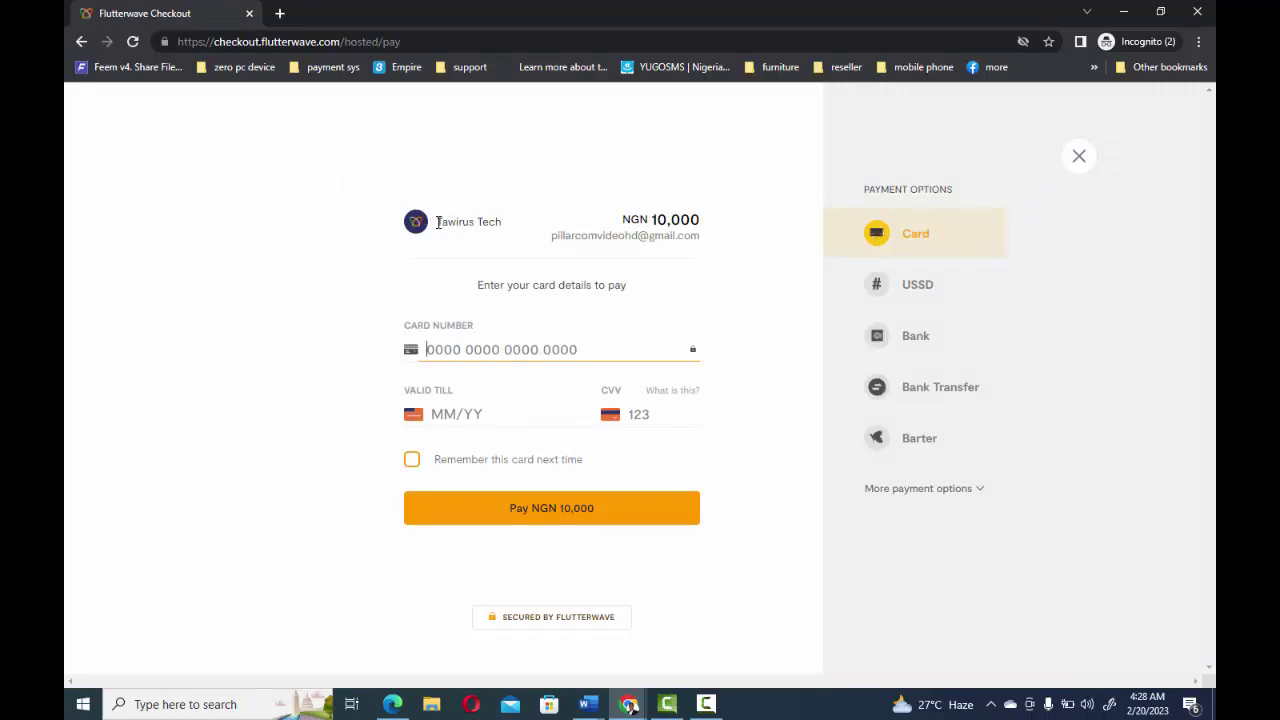
pyautogui.moveTo(438, 222); pyautogui.dragTo(510, 228)
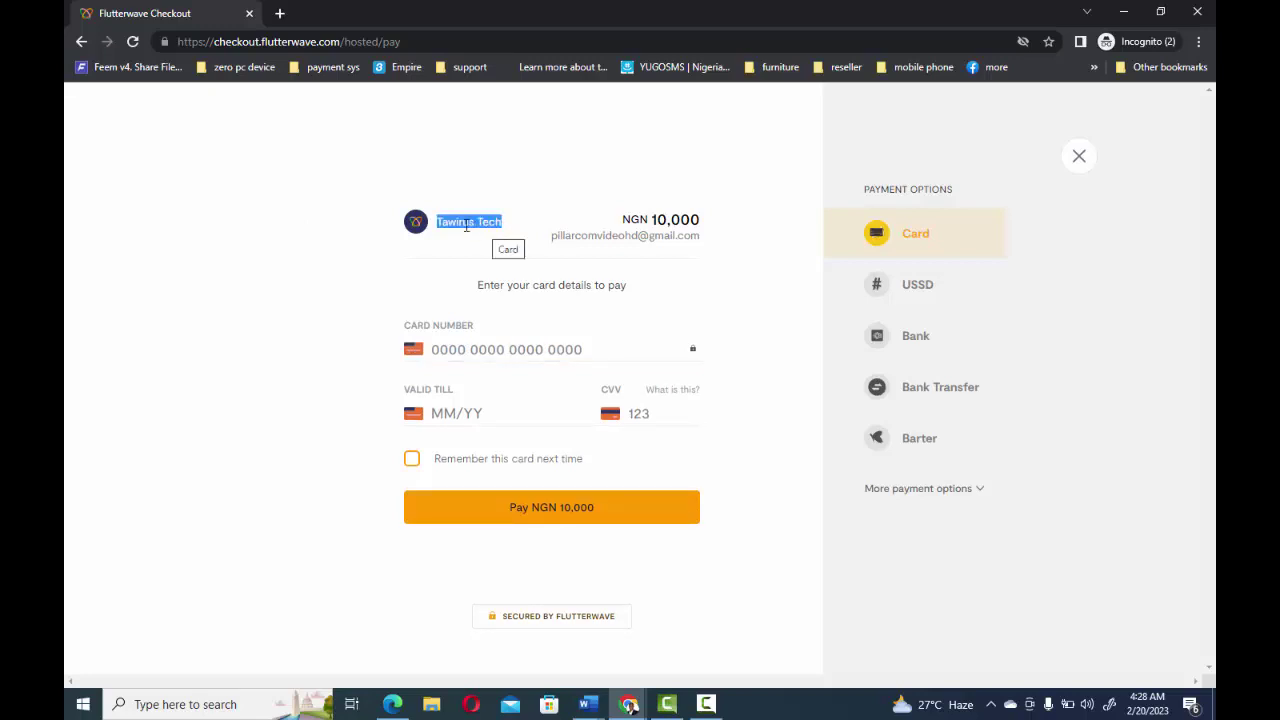
pyautogui.click(462, 345)
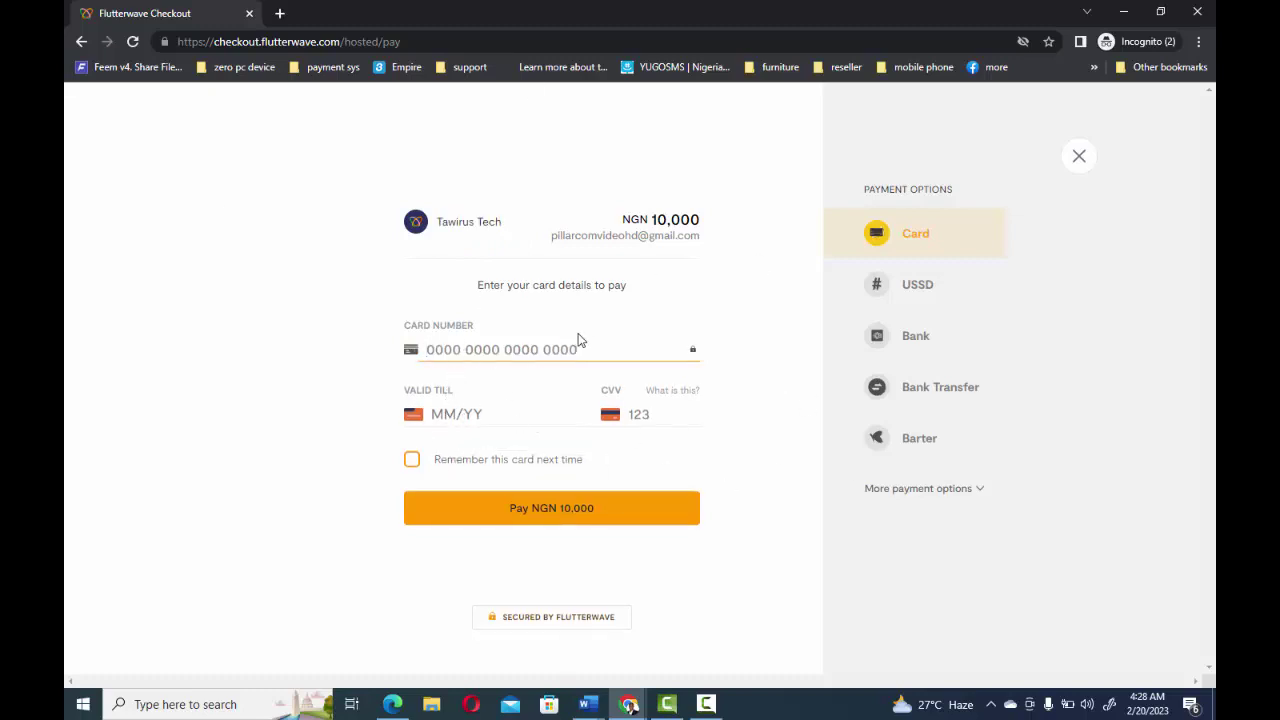
pyautogui.click(264, 289)
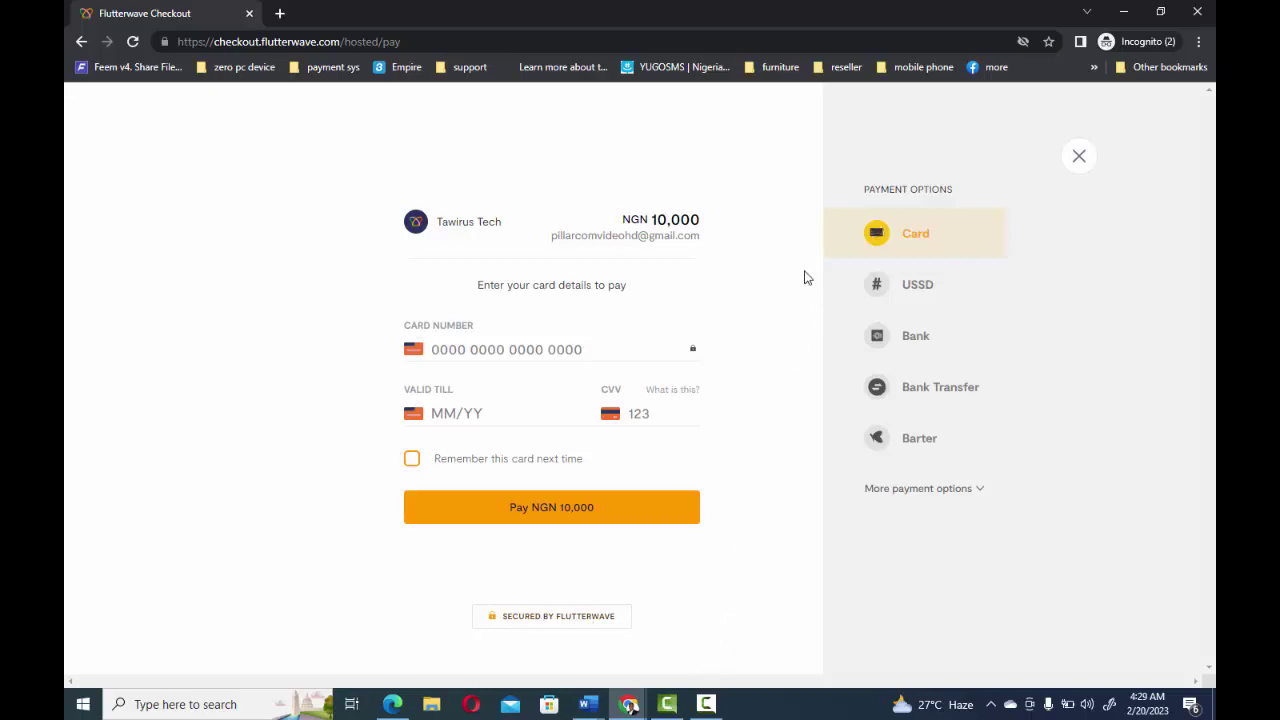
# Step: Try the USSD and Bank options, then choose Bank Transfer to show the Wema Bank account details
pyautogui.click(920, 288)
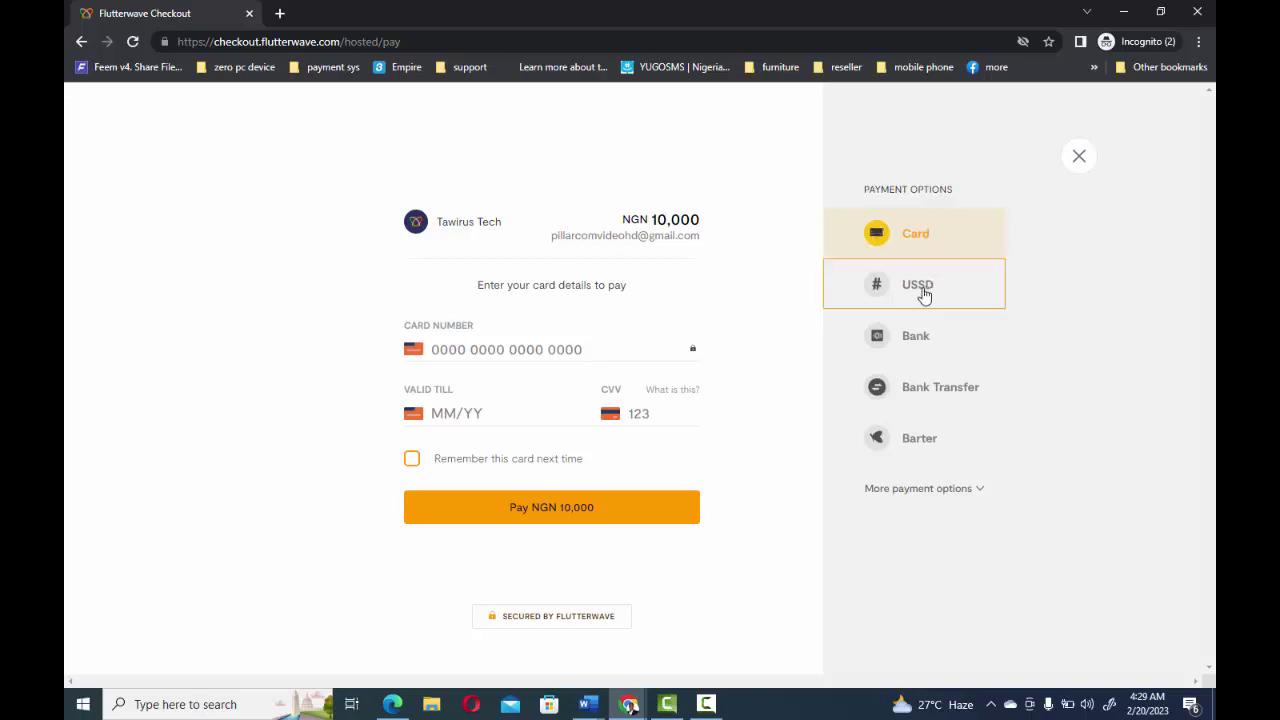
pyautogui.click(921, 340)
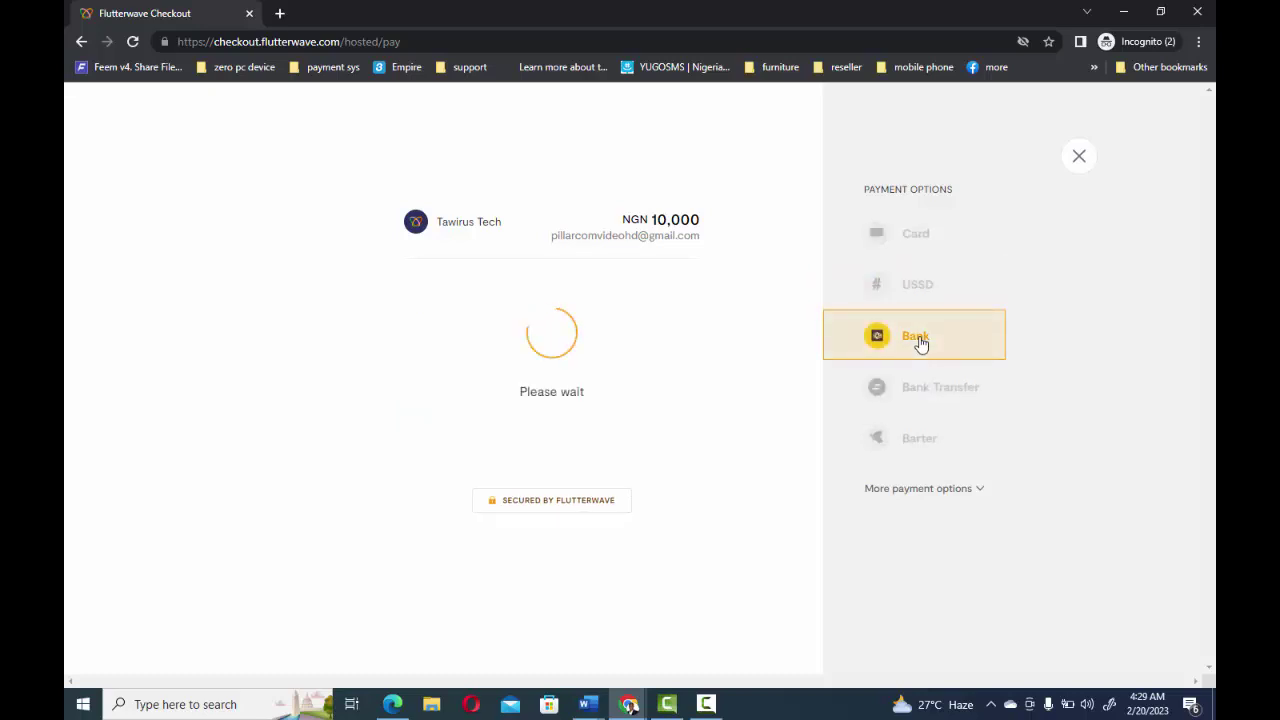
pyautogui.click(921, 397)
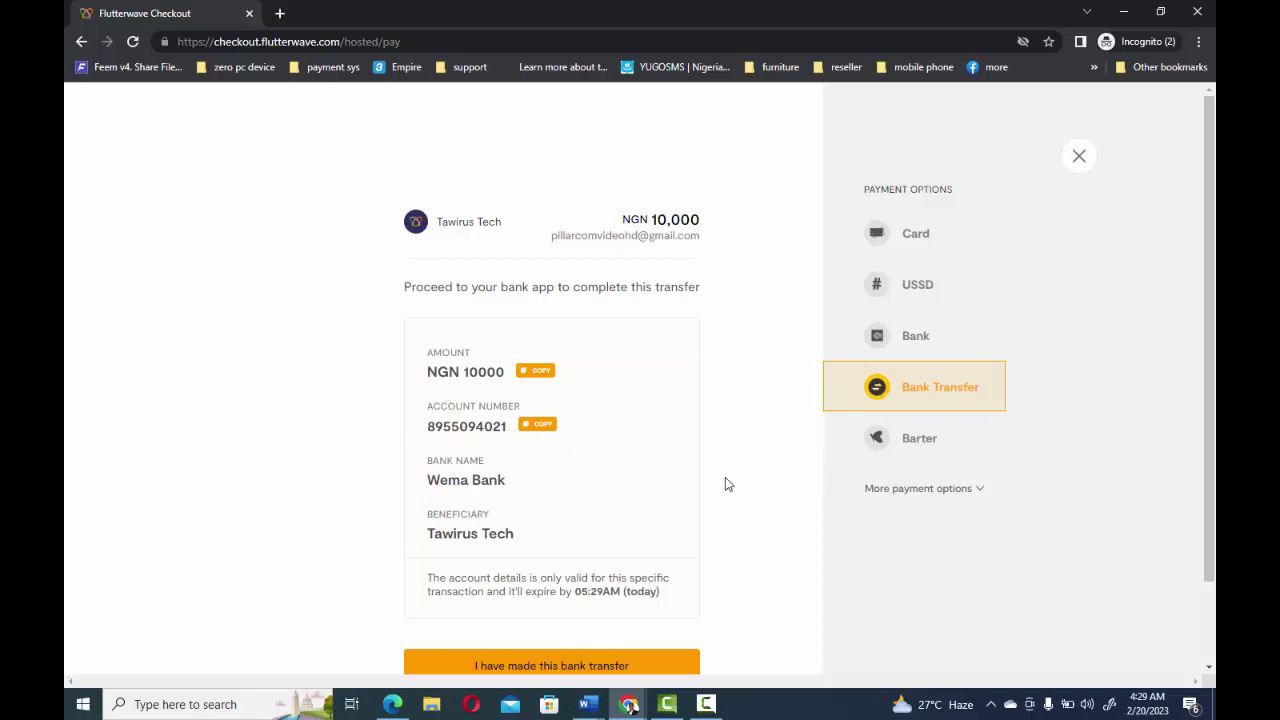
pyautogui.scroll(-1, 725, 484)
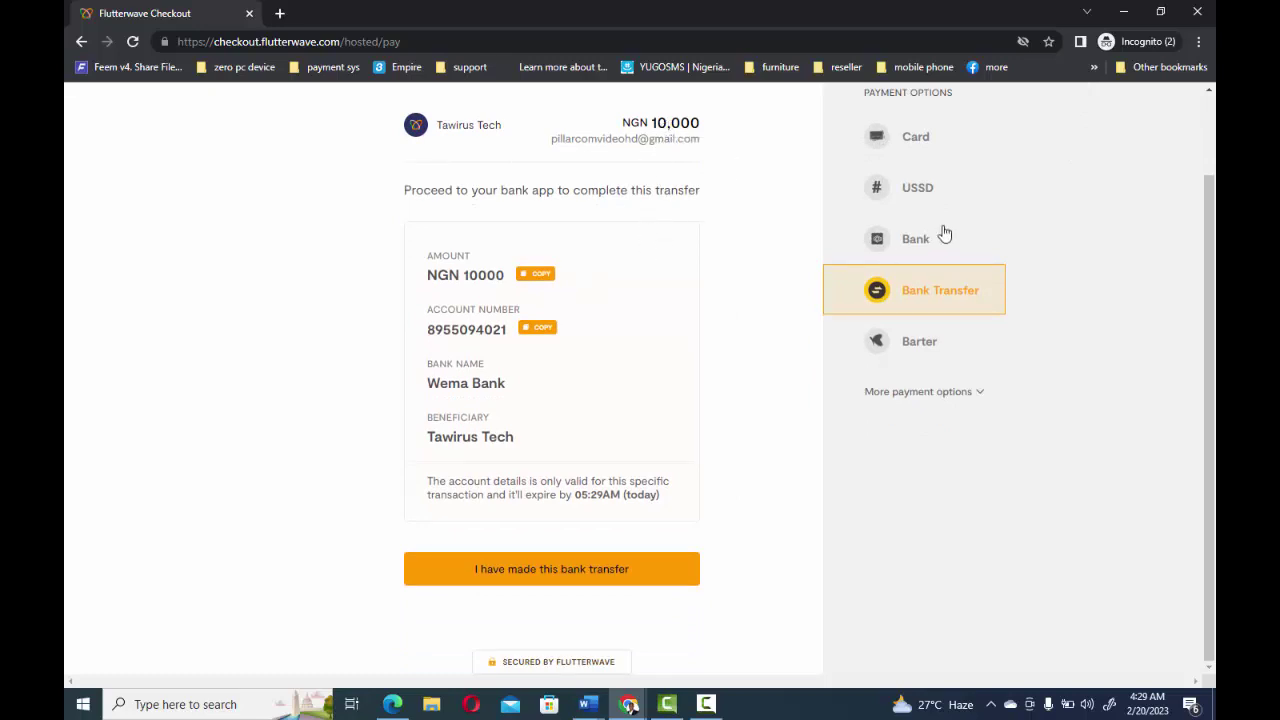
pyautogui.scroll(1, 930, 232)
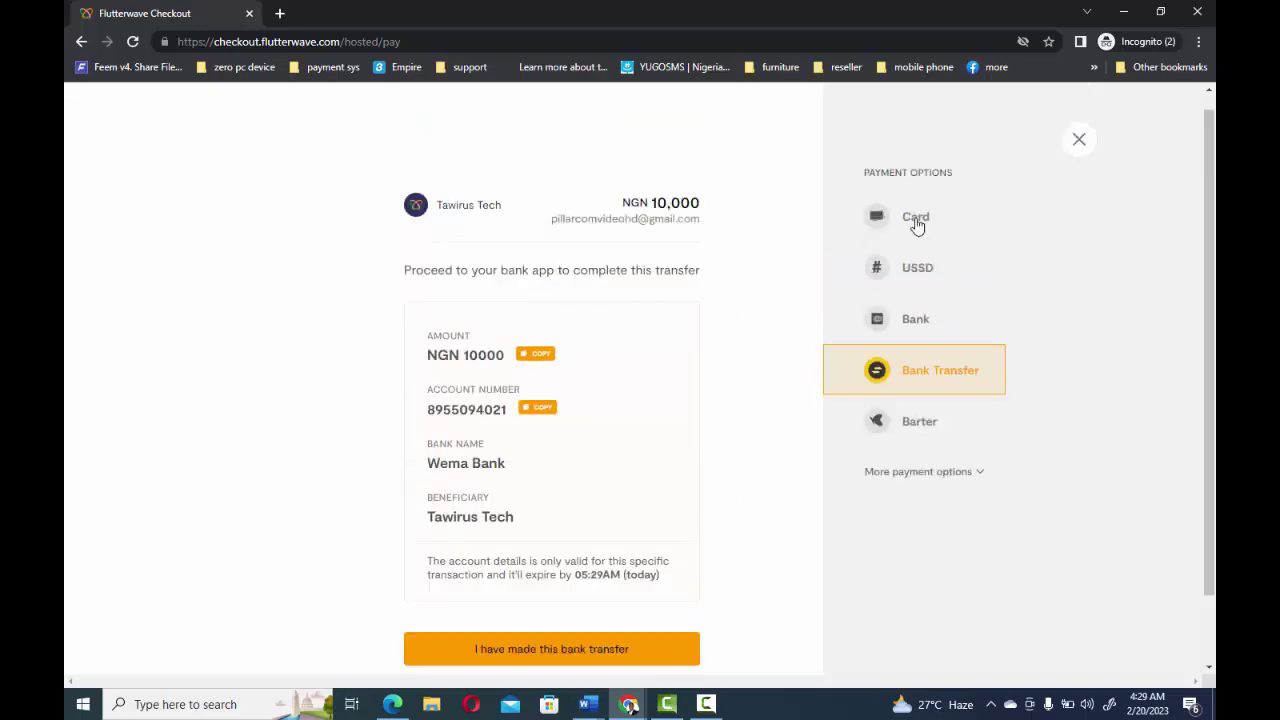